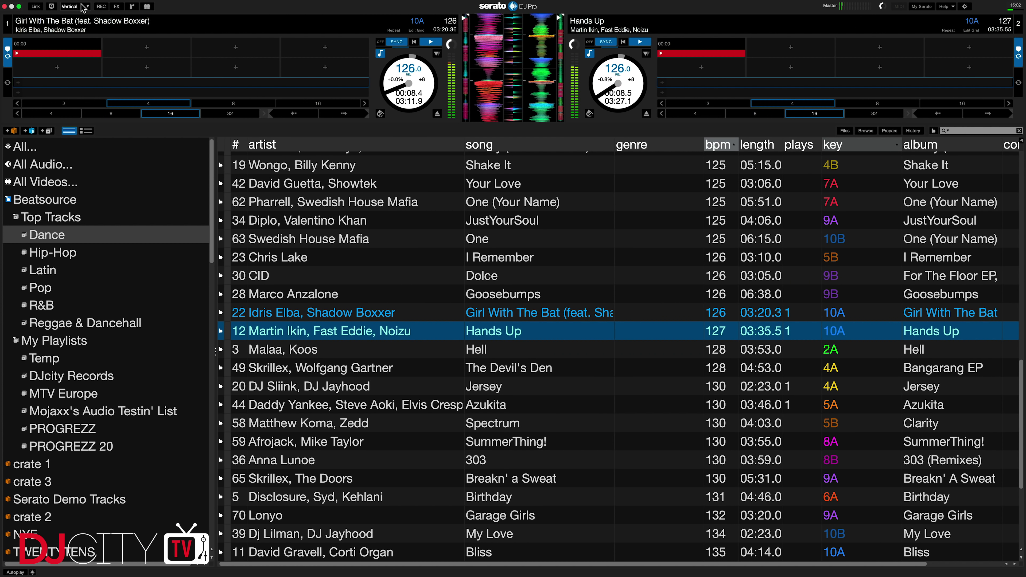
Step: Try the Horizontal and Extended deck layouts, then return to Vertical
{"action": "left_click", "coordinate": [83, 8]}
{"action": "left_click", "coordinate": [82, 14]}
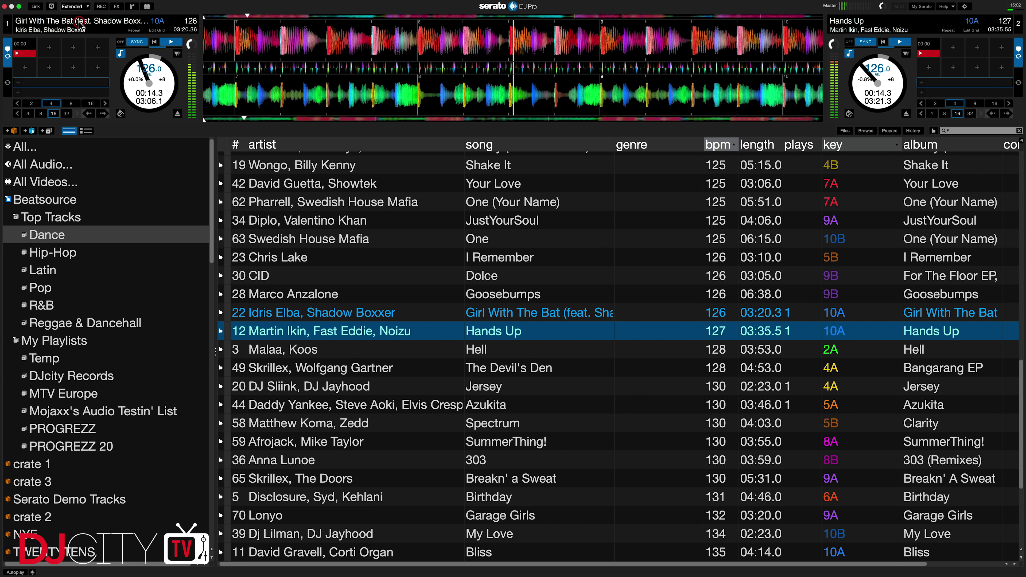
{"action": "left_click", "coordinate": [83, 8]}
{"action": "left_click", "coordinate": [80, 16]}
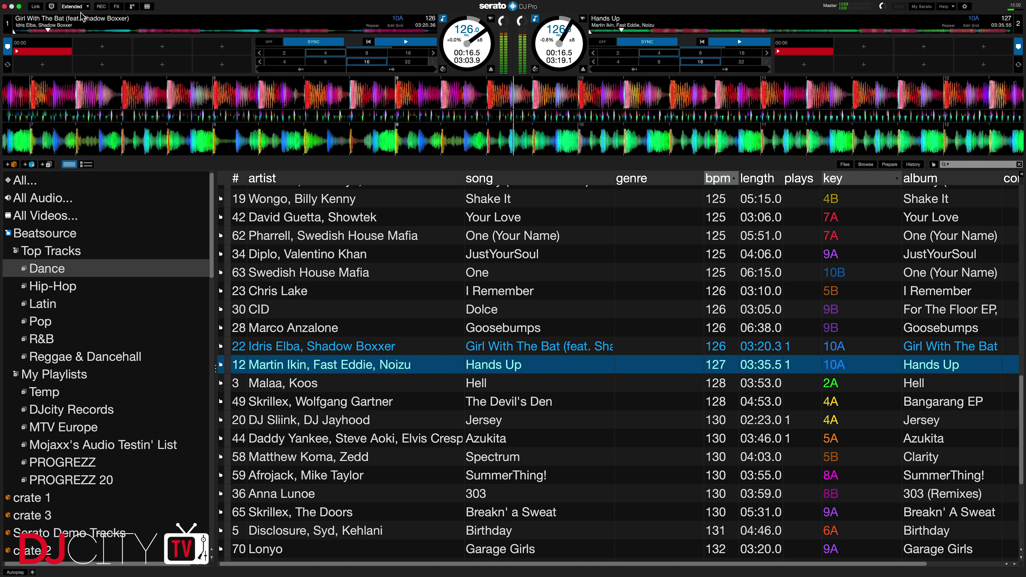
{"action": "left_click", "coordinate": [76, 6]}
{"action": "left_click", "coordinate": [80, 26]}
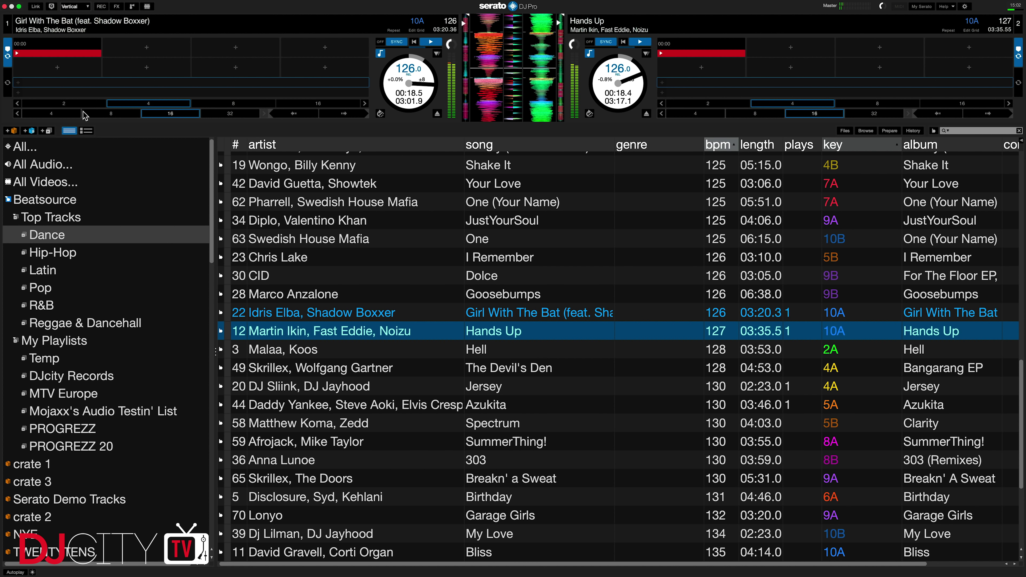
Step: Load DJ Polique's Tempo from the DJcity Records playlist onto deck 1
{"action": "left_click", "coordinate": [94, 379]}
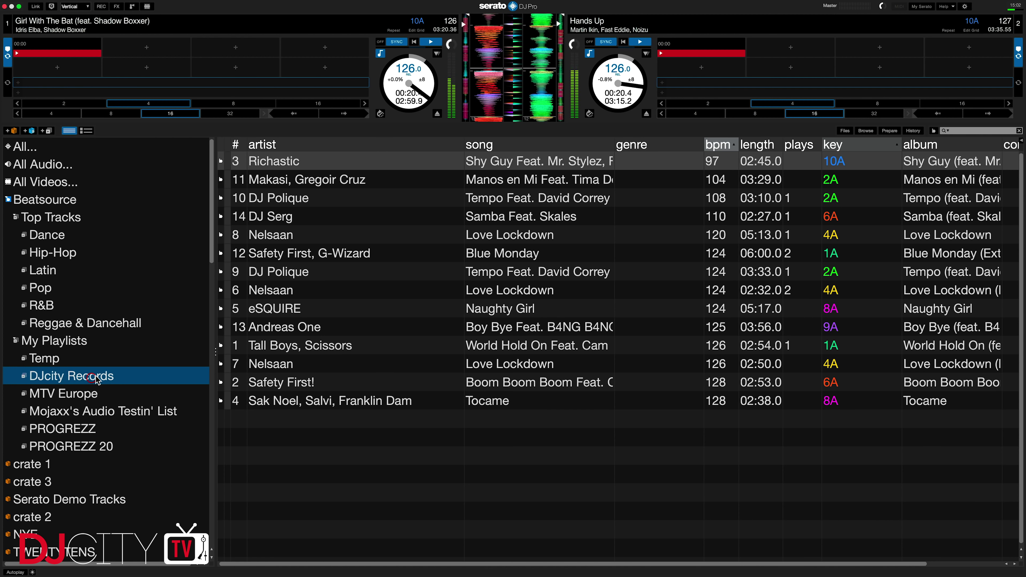
{"action": "left_click", "coordinate": [298, 278]}
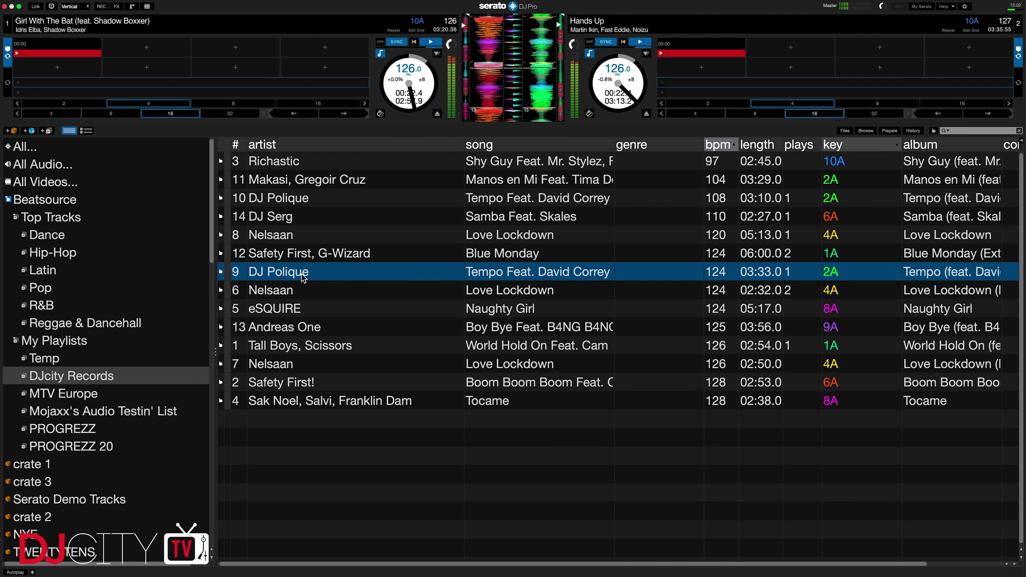
{"action": "key", "text": "shift+Left"}
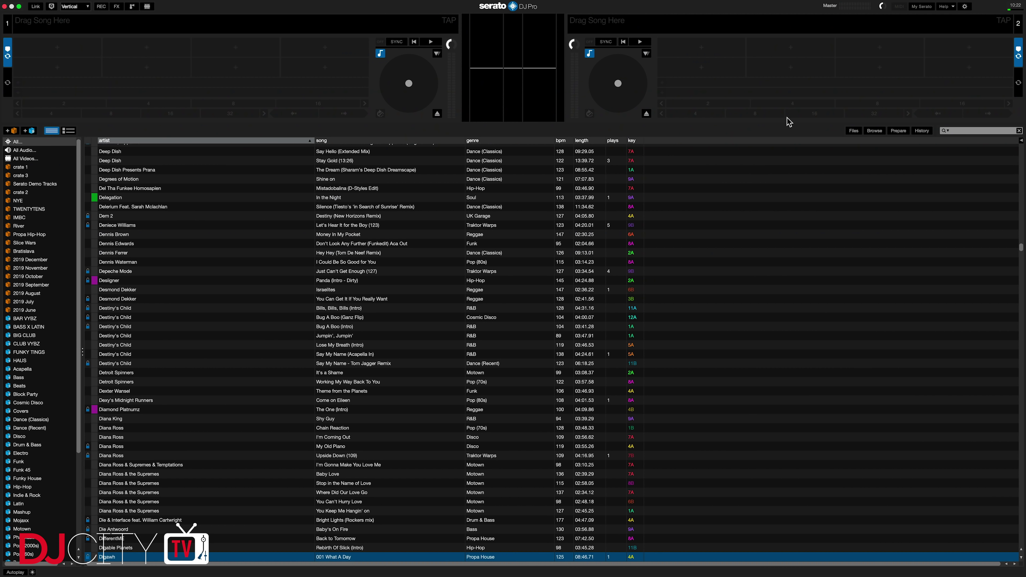
Step: Enable Show Streaming Services in the Library + Display setup
{"action": "left_click", "coordinate": [965, 6]}
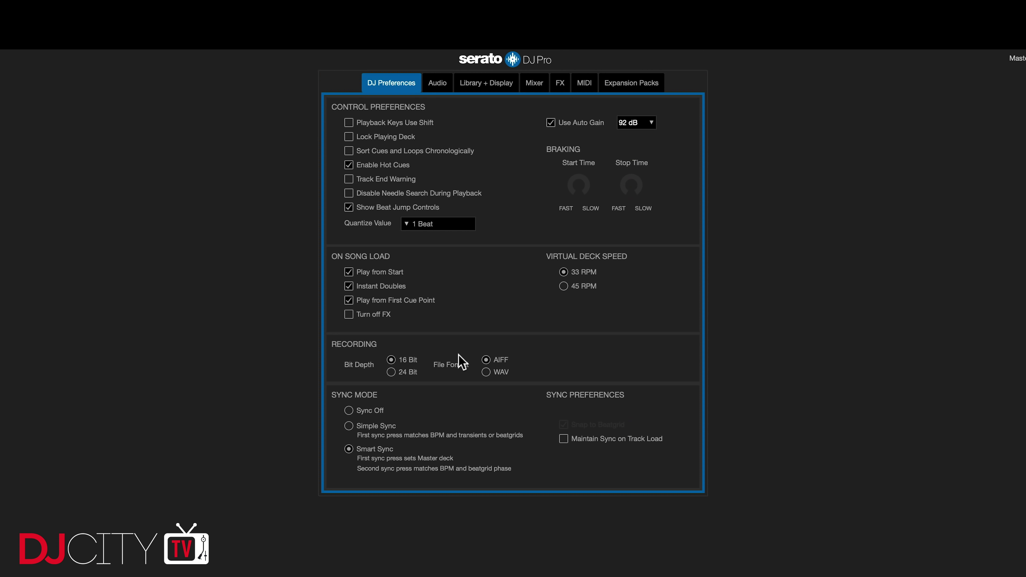
{"action": "left_click", "coordinate": [475, 88]}
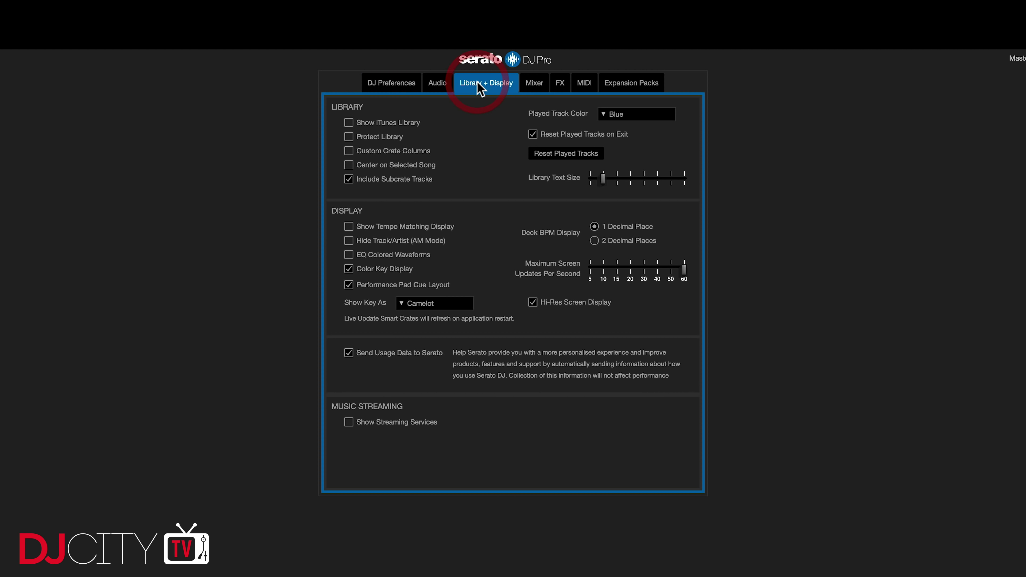
{"action": "left_click", "coordinate": [350, 422]}
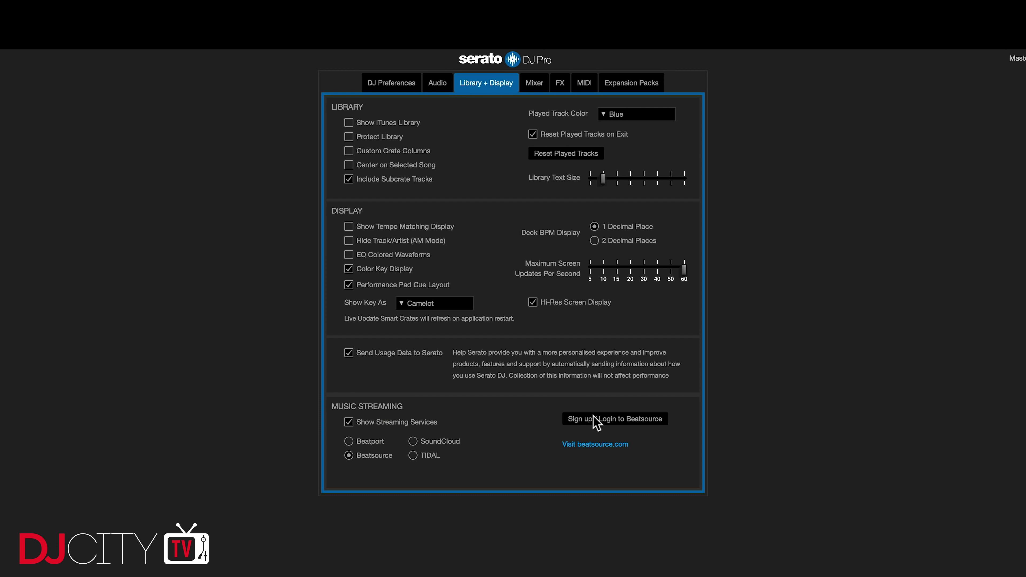
Step: Sign in to Beatsource through LINK and show the Beatsource crate
{"action": "left_click", "coordinate": [594, 417]}
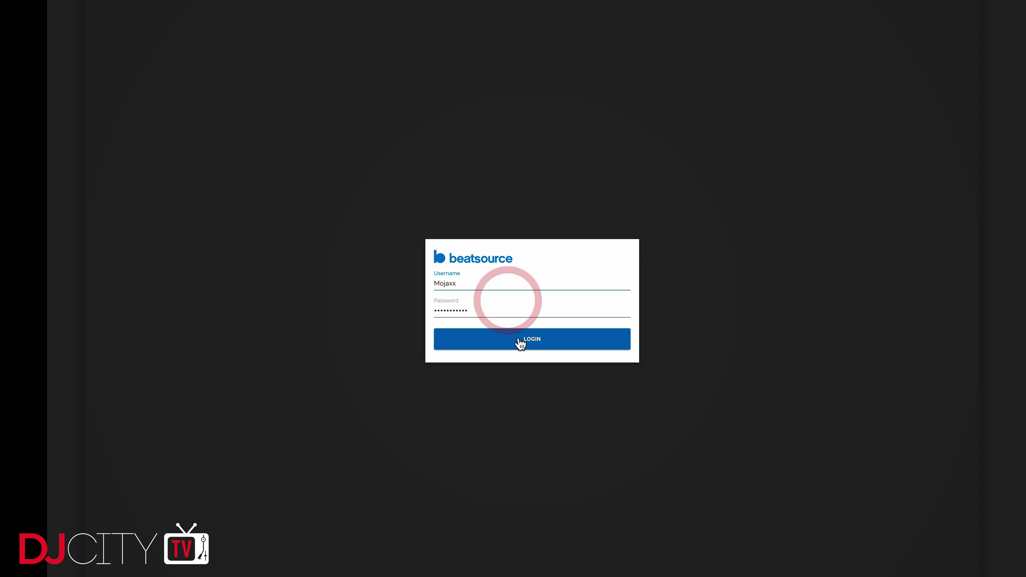
{"action": "left_click", "coordinate": [519, 341]}
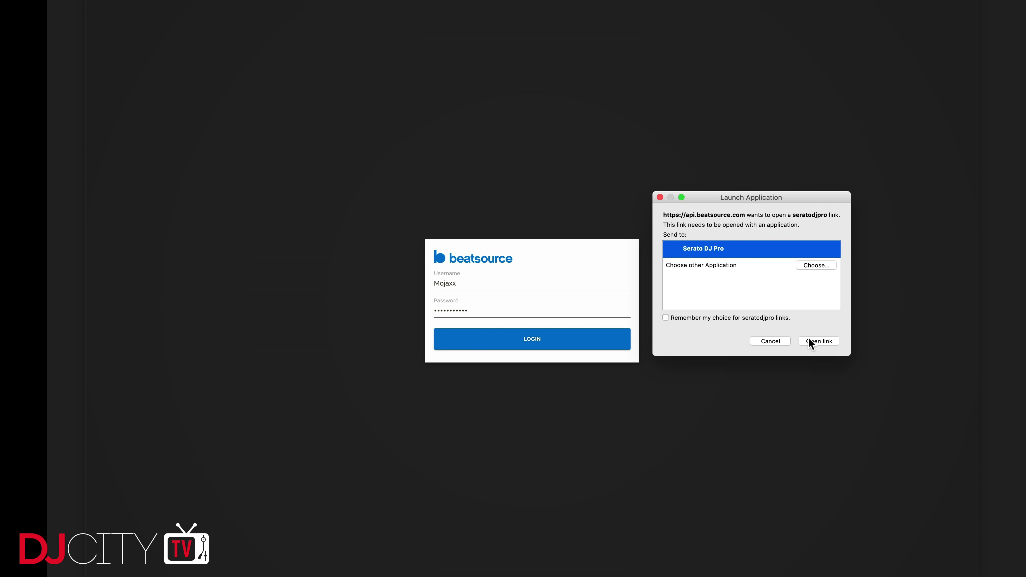
{"action": "left_click", "coordinate": [808, 341]}
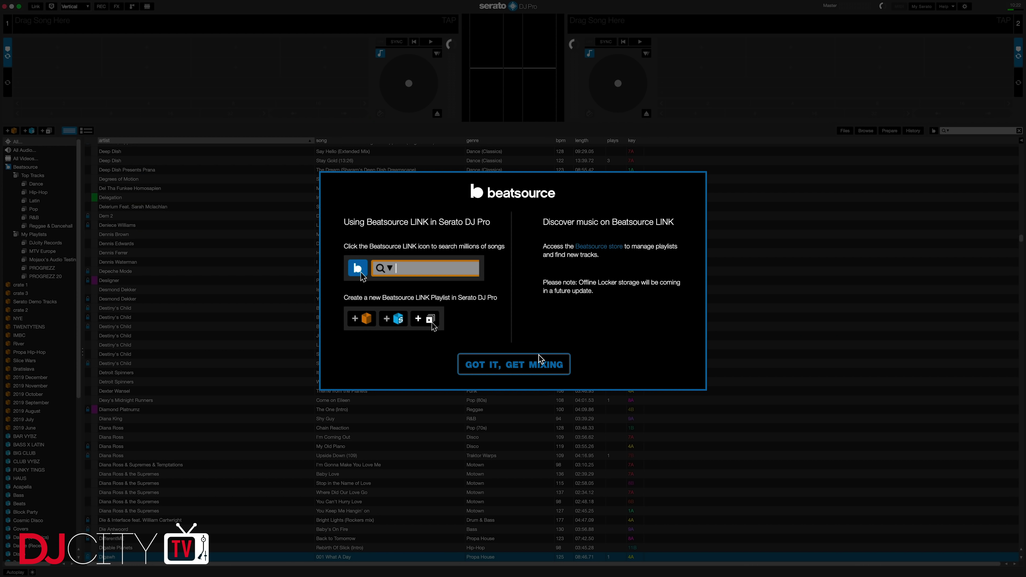
{"action": "left_click", "coordinate": [540, 360]}
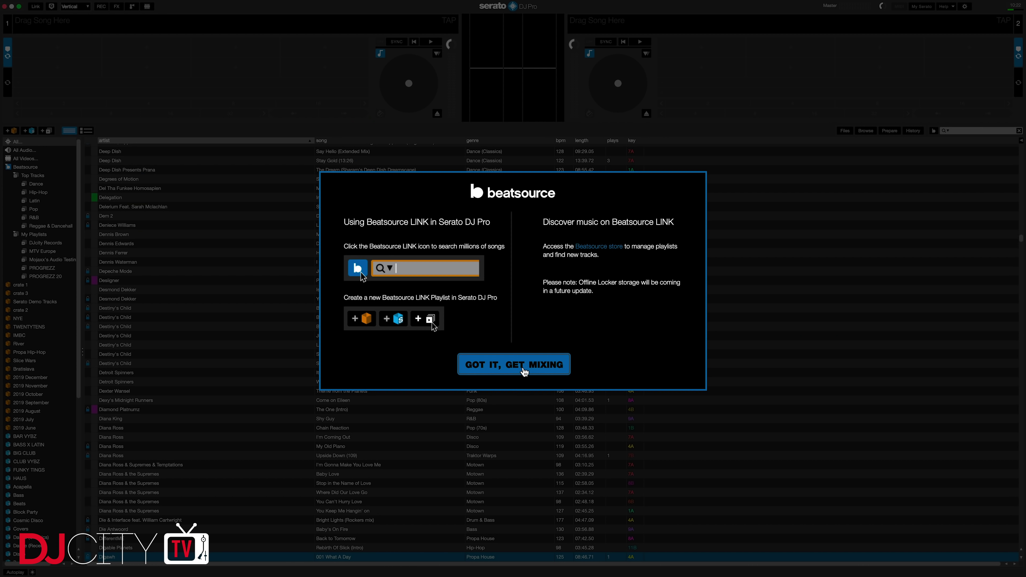
{"action": "left_click", "coordinate": [32, 167]}
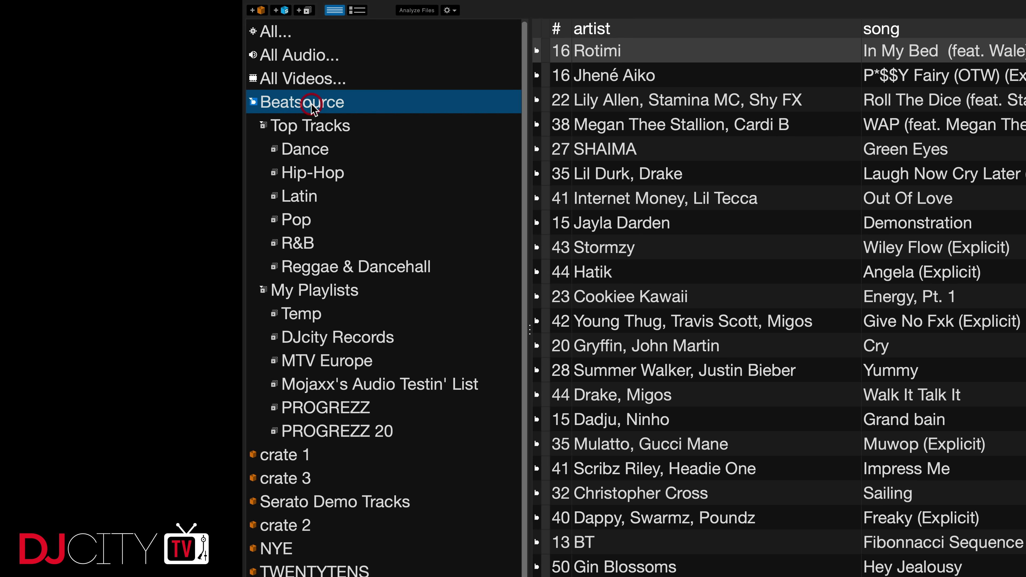
Step: Browse Beatsource Top Tracks: Dance, Hip-Hop, Latin, Pop, R&B, Reggae & Dancehall
{"action": "left_click", "coordinate": [313, 151]}
{"action": "left_click", "coordinate": [315, 166]}
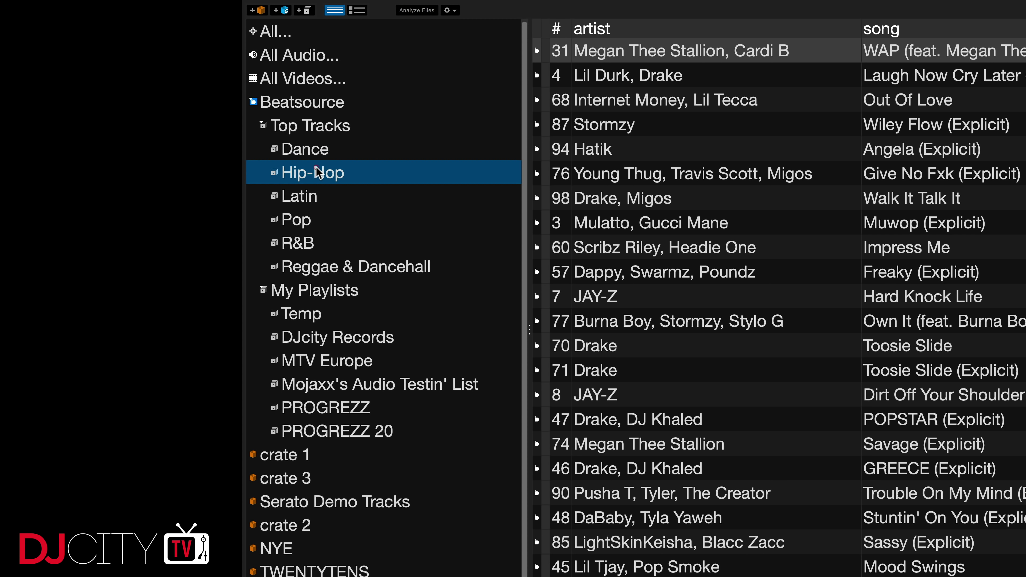
{"action": "left_click", "coordinate": [321, 199]}
{"action": "left_click", "coordinate": [319, 223]}
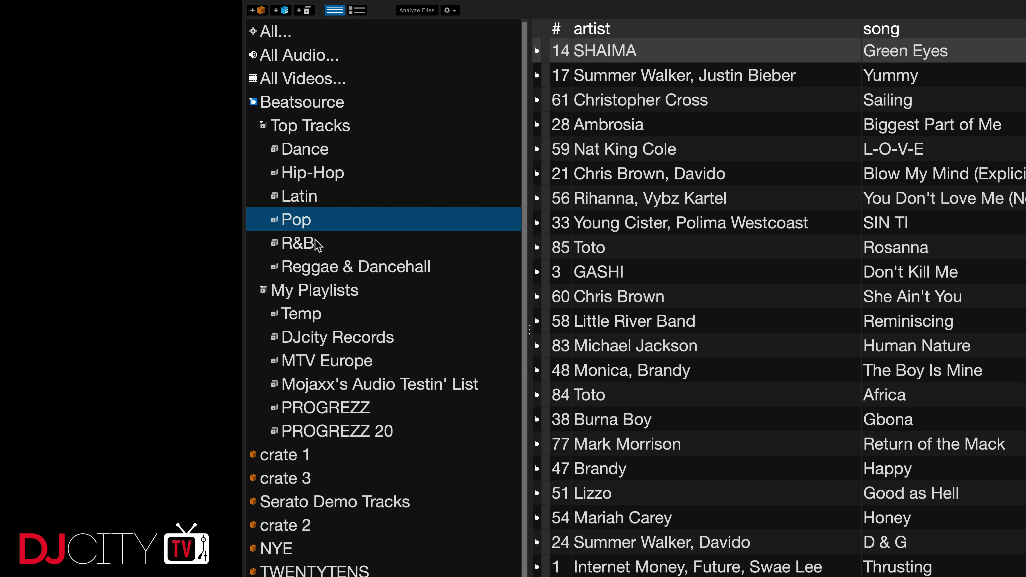
{"action": "left_click", "coordinate": [318, 242]}
{"action": "left_click", "coordinate": [321, 271]}
Step: Browse My Playlists: DJcity Records, PROGREZZ and PROGREZZ 20
{"action": "left_click", "coordinate": [321, 289]}
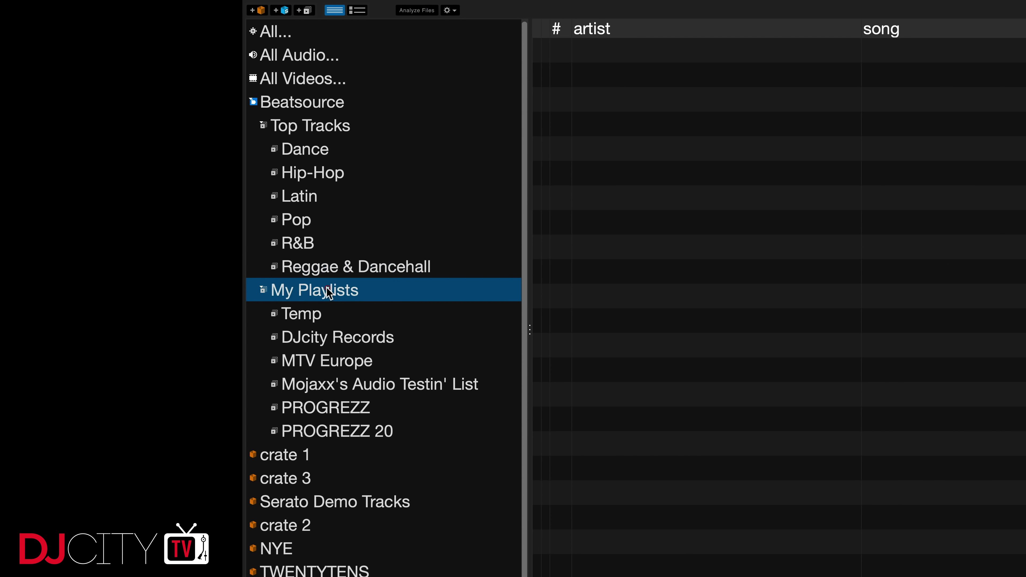
{"action": "left_click", "coordinate": [342, 342]}
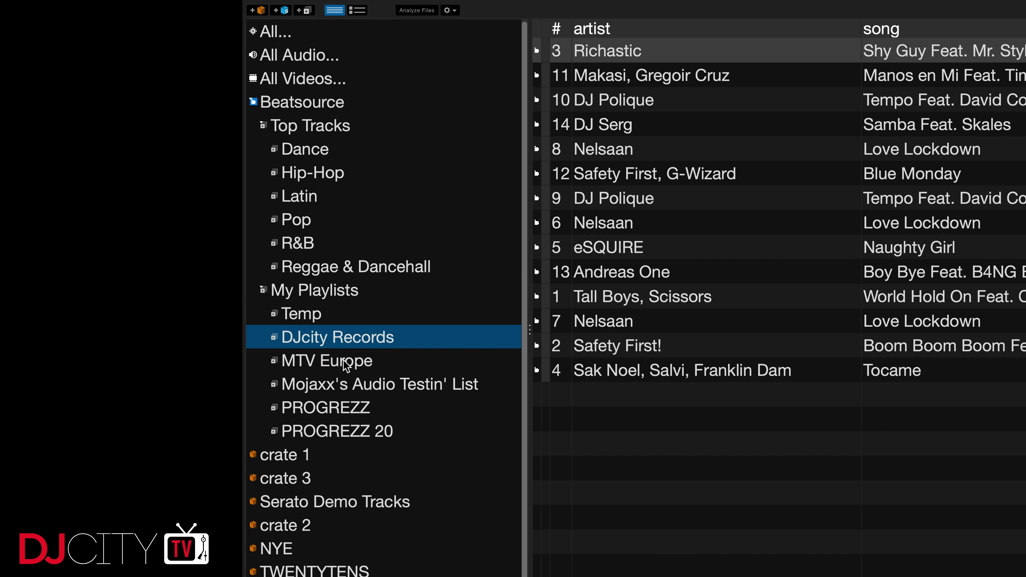
{"action": "left_click", "coordinate": [356, 406]}
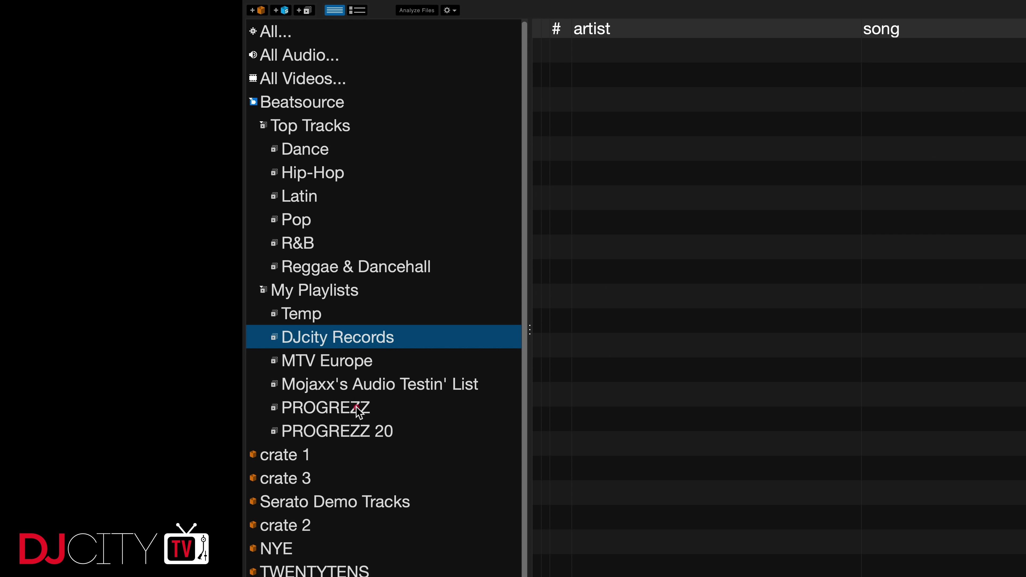
{"action": "left_click", "coordinate": [364, 431]}
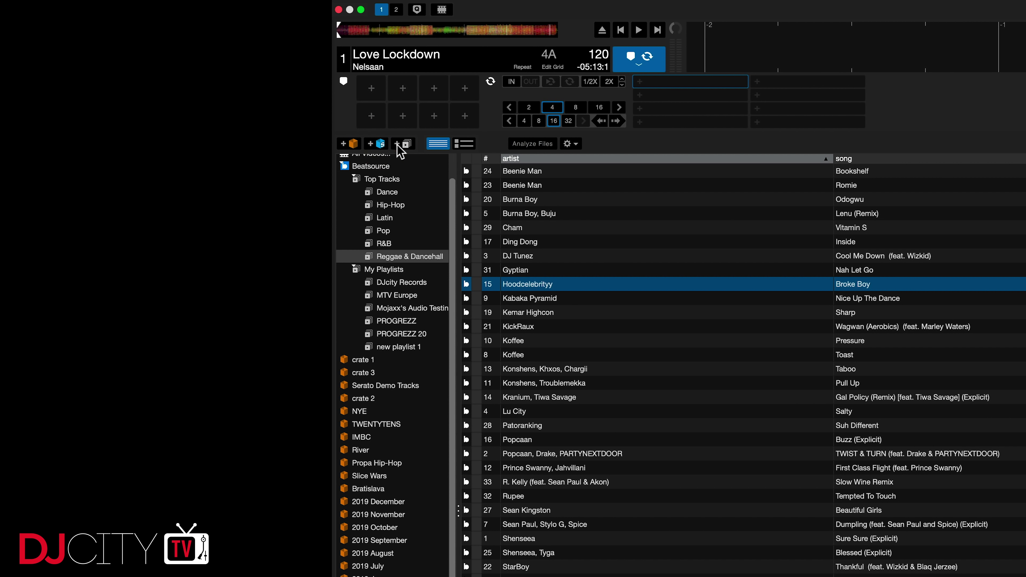
Step: Rename new playlist 1 to 'Temp'
{"action": "double_click", "coordinate": [401, 346]}
{"action": "type", "text": "Temp"}
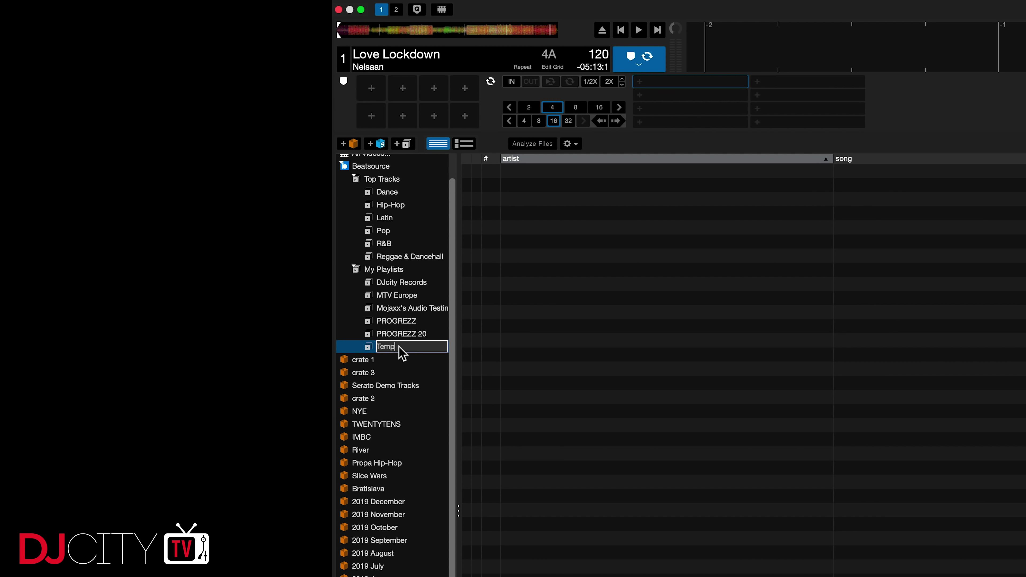
{"action": "key", "text": "Return"}
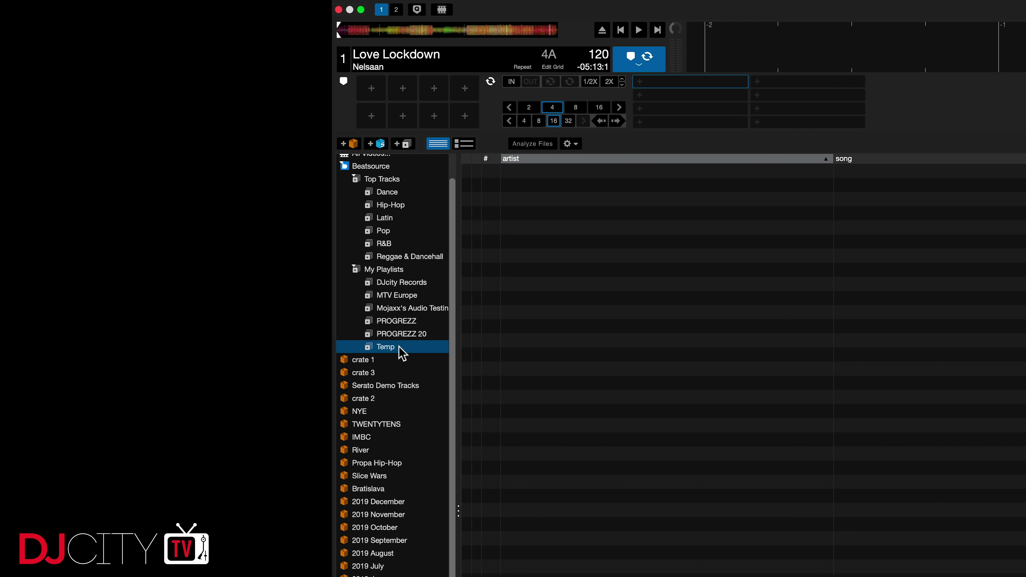
Step: Add the DJ Tunez and Kemar Highcon Reggae & Dancehall tracks to Temp and review it
{"action": "left_click", "coordinate": [387, 244]}
{"action": "left_click", "coordinate": [404, 256]}
{"action": "left_click_drag", "start_coordinate": [590, 258], "coordinate": [391, 346]}
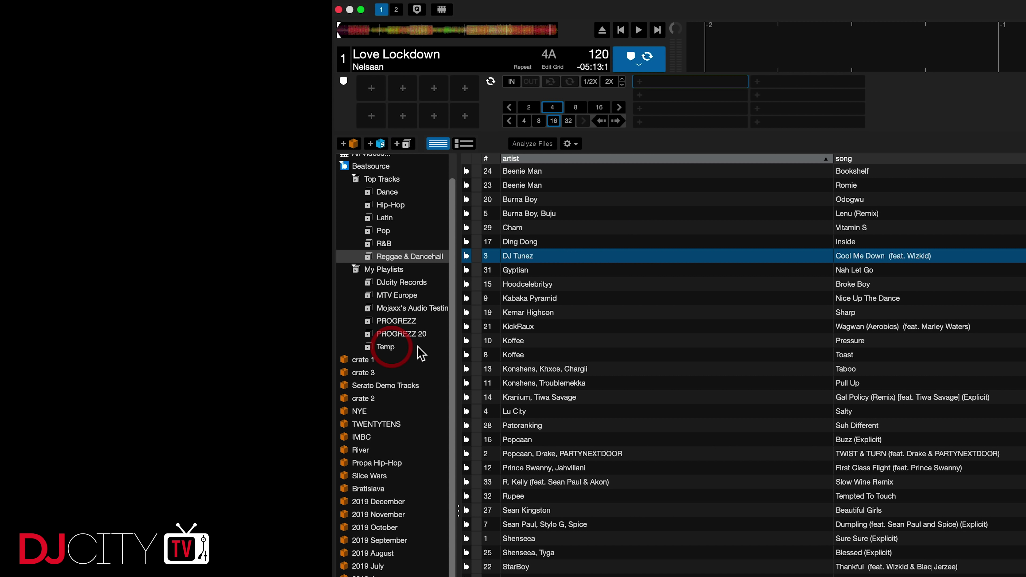
{"action": "left_click_drag", "start_coordinate": [527, 313], "coordinate": [391, 347]}
{"action": "left_click", "coordinate": [388, 347]}
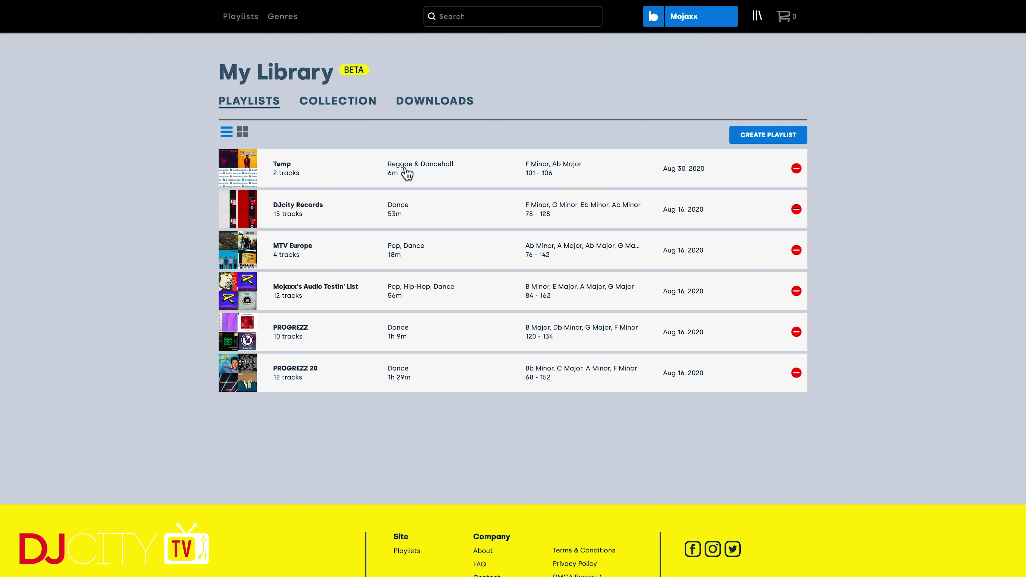
{"action": "left_click", "coordinate": [419, 170]}
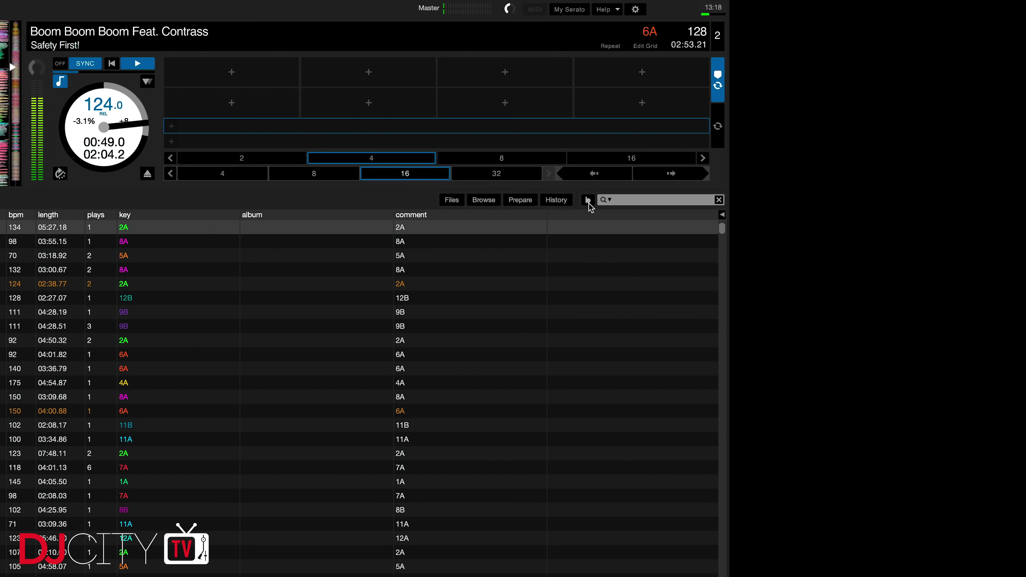
Step: Search the Beatsource catalogue for 'tocame', then shorten the query to widen the results
{"action": "left_click", "coordinate": [638, 204]}
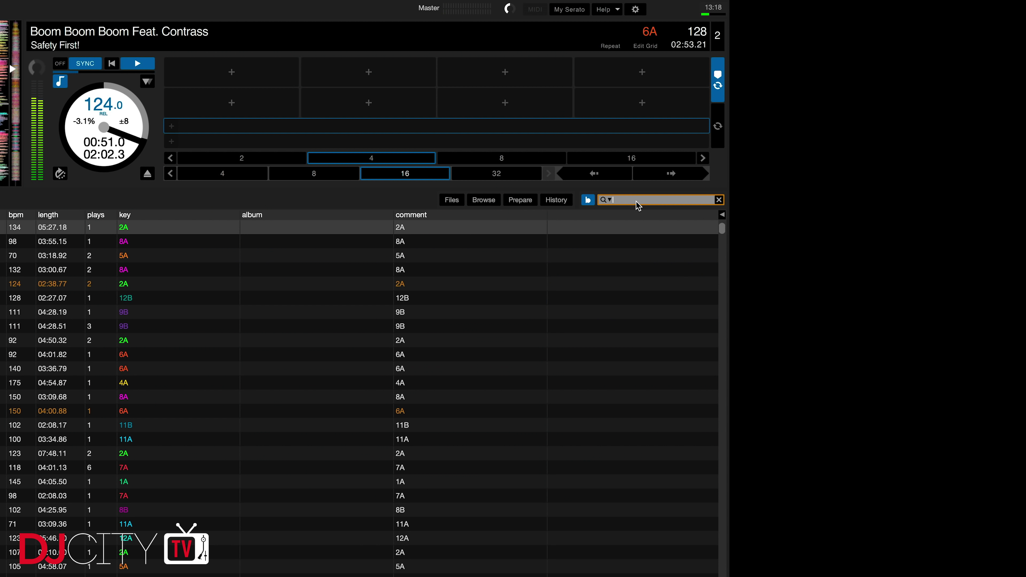
{"action": "type", "text": "tocame"}
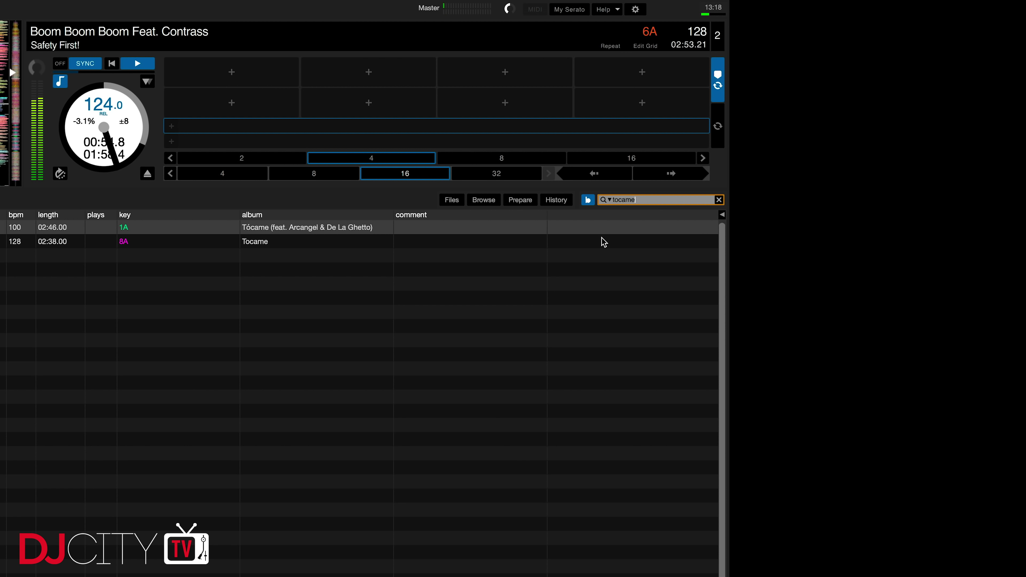
{"action": "key", "text": "BackSpace"}
{"action": "key", "text": "BackSpace"}
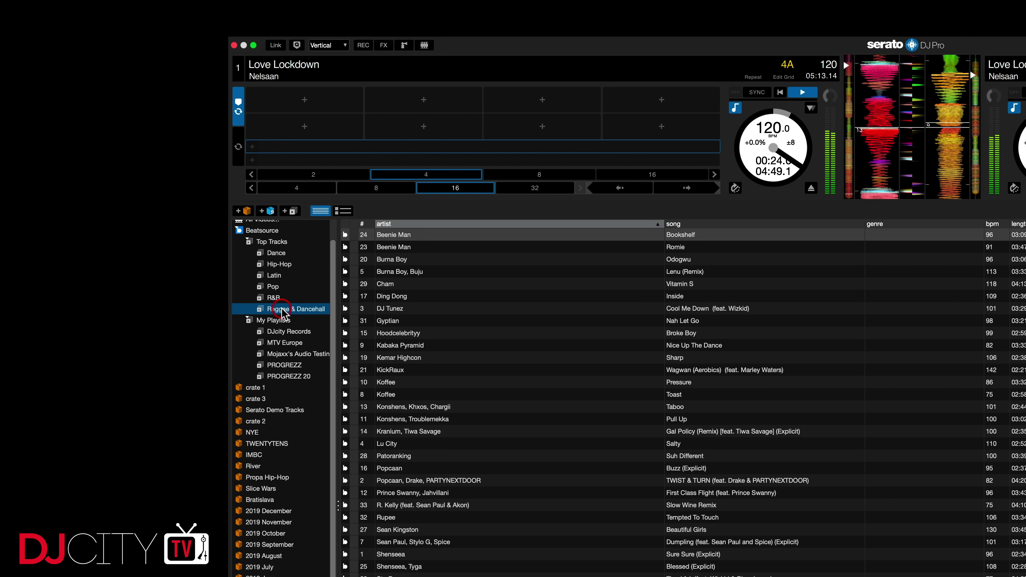
Step: Select Hoodcelebrityy's Broke Boy and stop deck 1's Love Lockdown, returning it to the start
{"action": "left_click", "coordinate": [557, 332]}
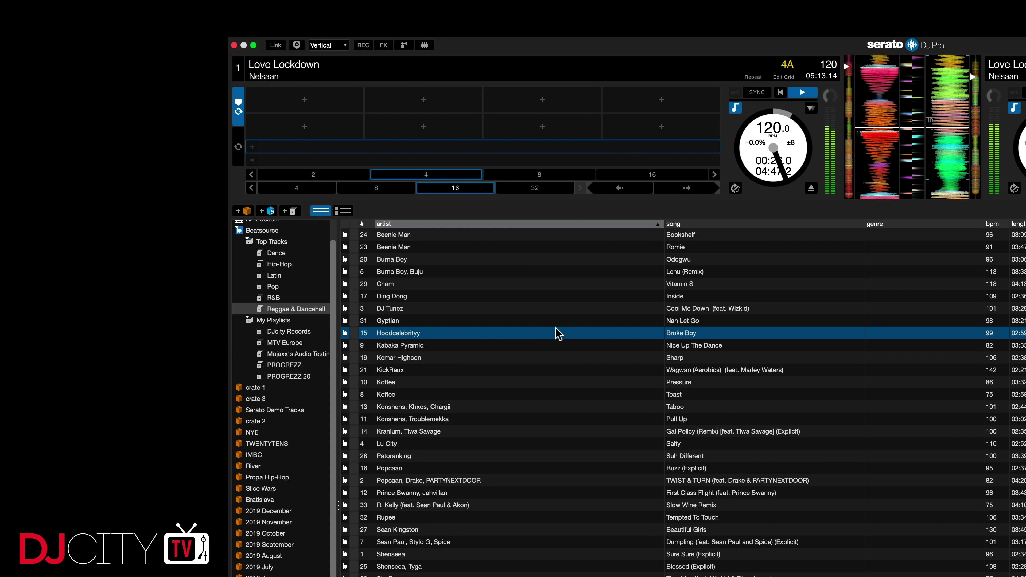
{"action": "key", "text": "q"}
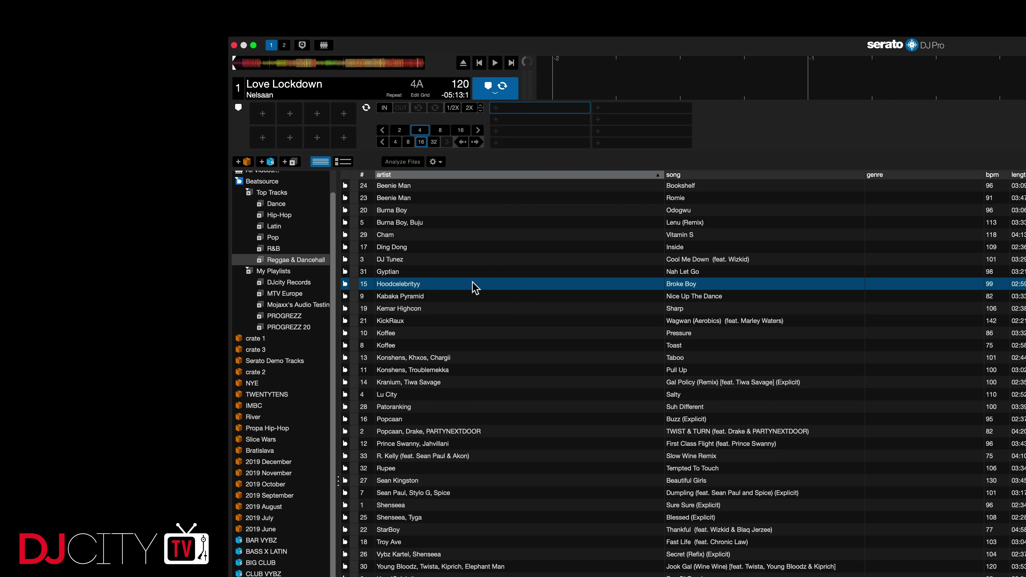
Step: Select all 33 Reggae & Dancehall tracks and run Analyze Files on them
{"action": "left_click", "coordinate": [419, 211]}
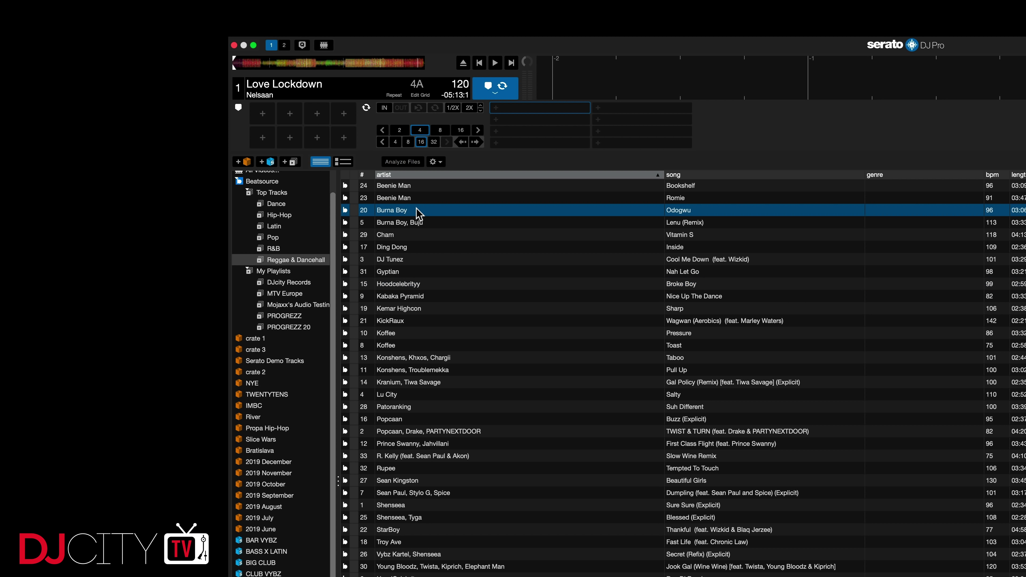
{"action": "key", "text": "super+a"}
{"action": "left_click", "coordinate": [403, 161]}
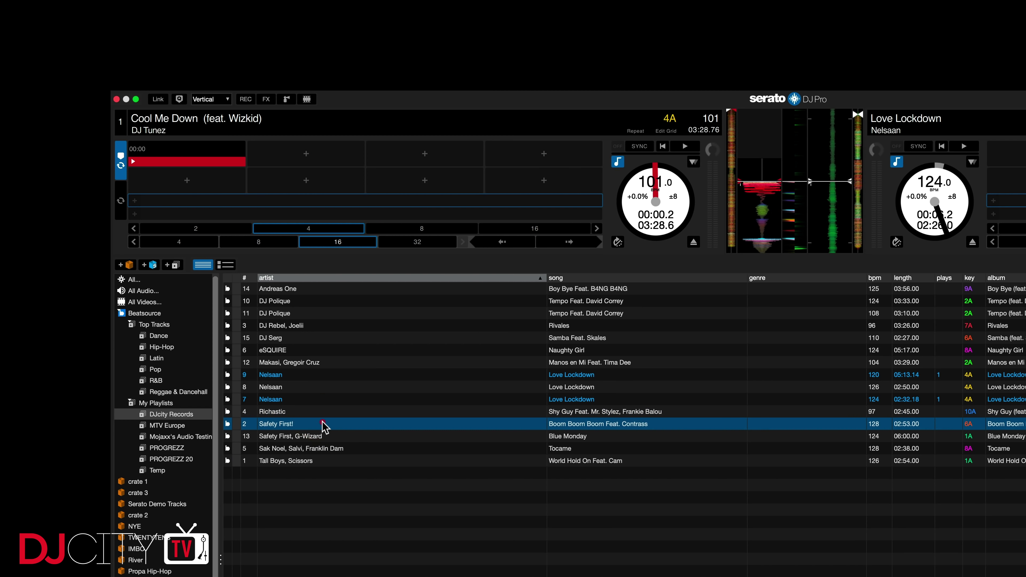
Step: Load Safety First's Blue Monday onto deck 1 and start it playing at 124 BPM
{"action": "left_click", "coordinate": [321, 424]}
{"action": "left_click", "coordinate": [296, 436]}
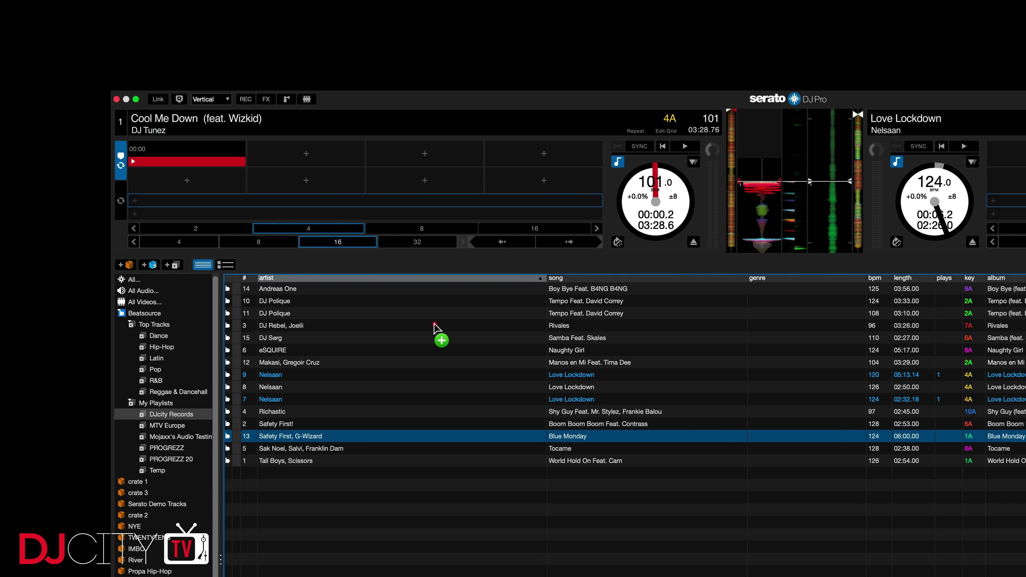
{"action": "key", "text": "shift+Left"}
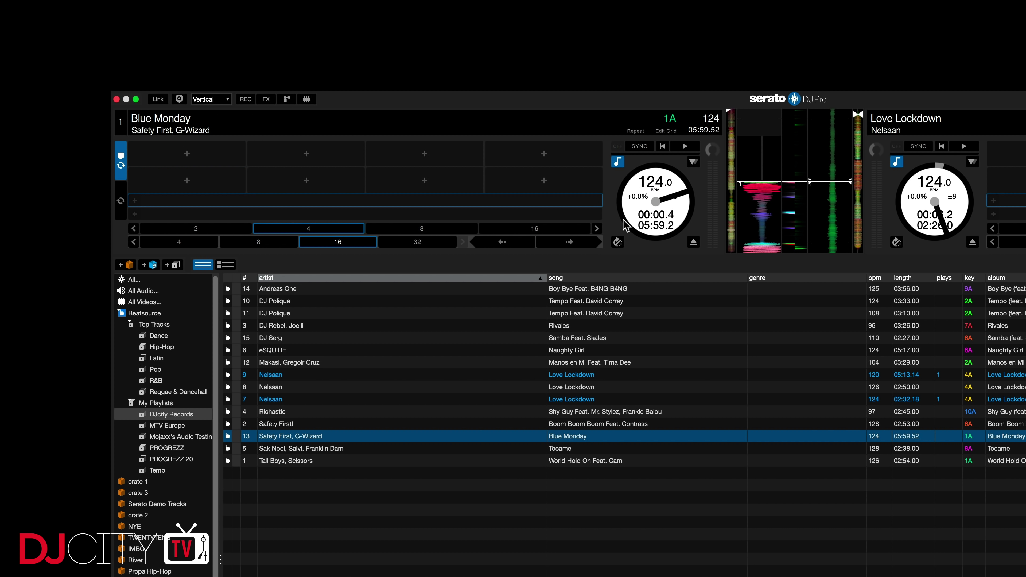
{"action": "key", "text": "1"}
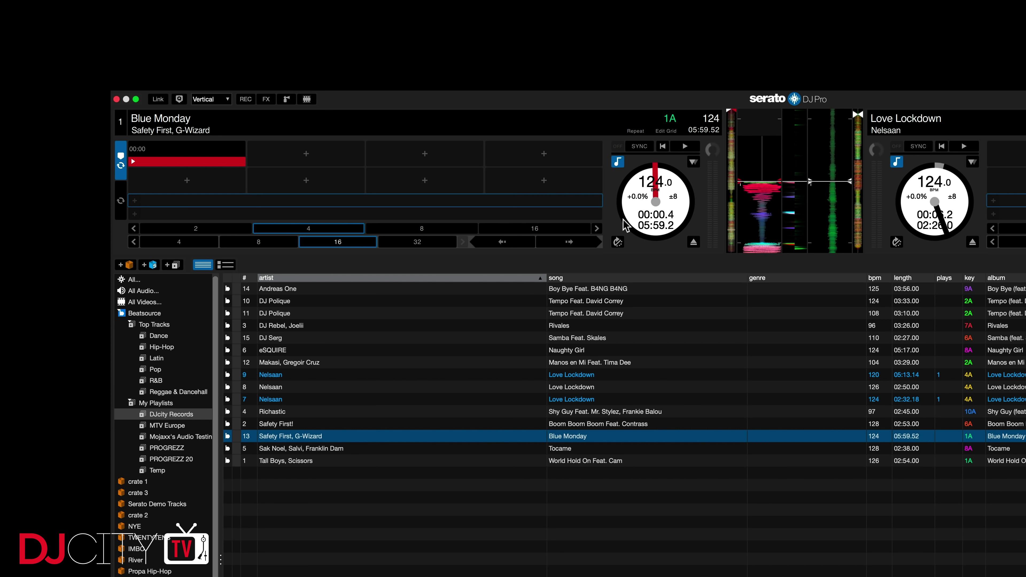
{"action": "key", "text": "w"}
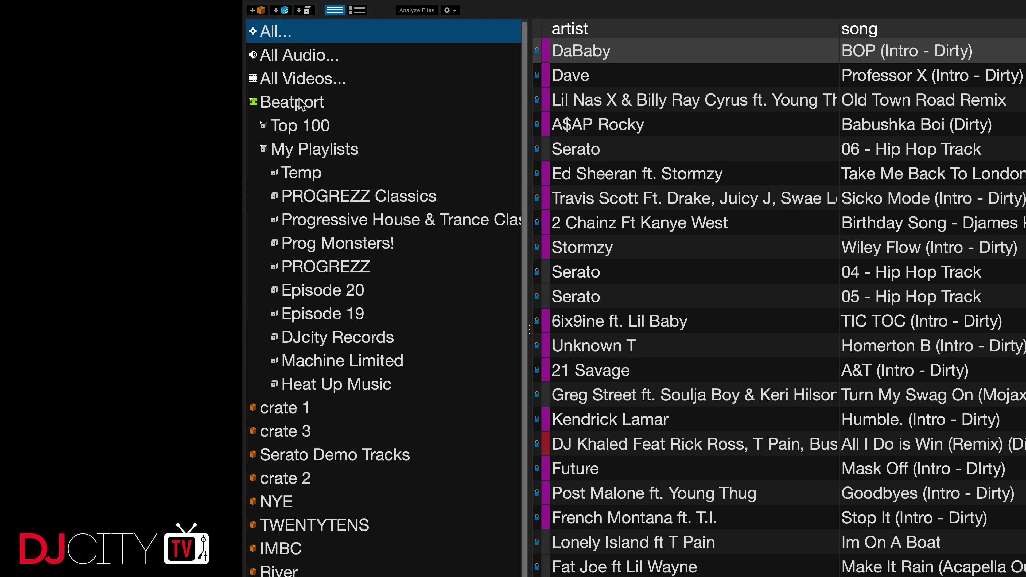
Step: In Beatport, view Prog Monsters!, PROGREZZ Classics, Episodes 20 and 19, DJcity Records, Machine Limited and Heat Up Music
{"action": "left_click", "coordinate": [299, 101]}
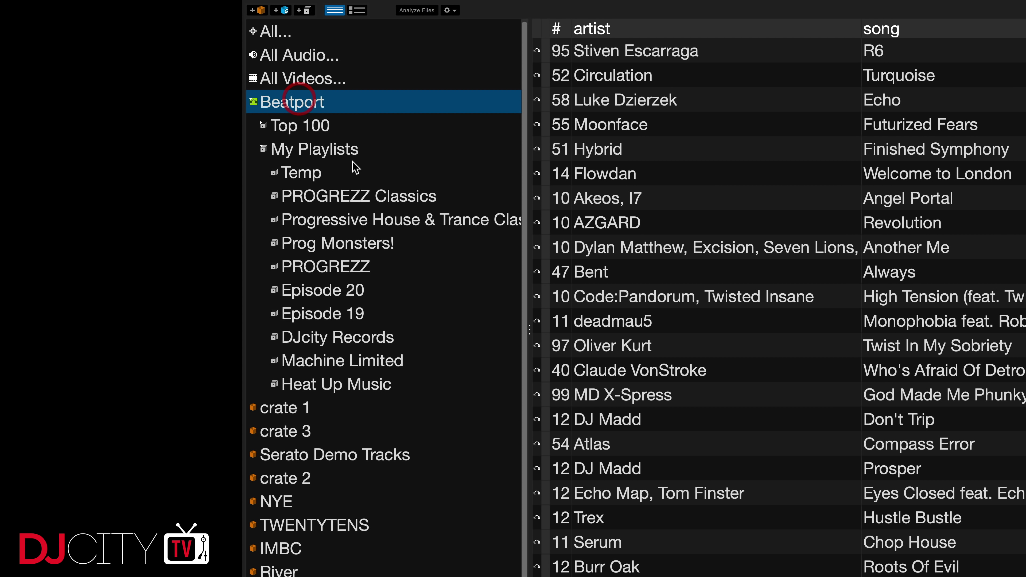
{"action": "left_click", "coordinate": [356, 244]}
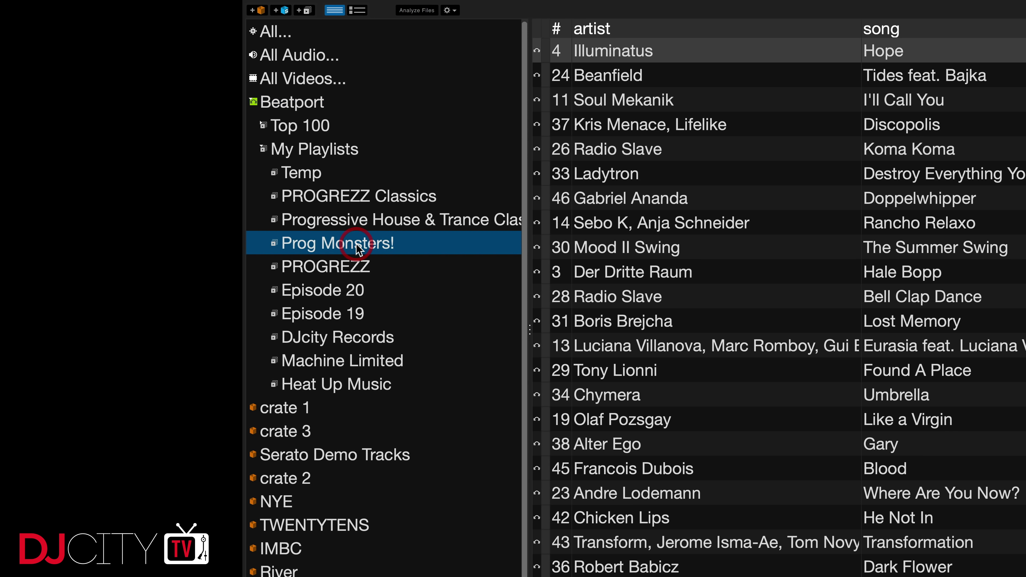
{"action": "left_click", "coordinate": [365, 224]}
{"action": "left_click", "coordinate": [360, 202]}
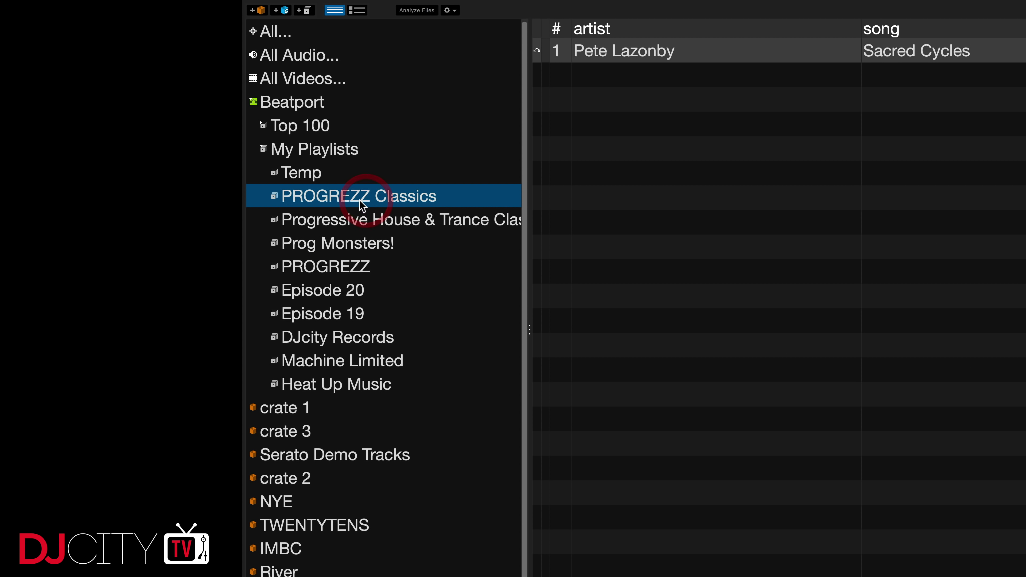
{"action": "left_click", "coordinate": [346, 290]}
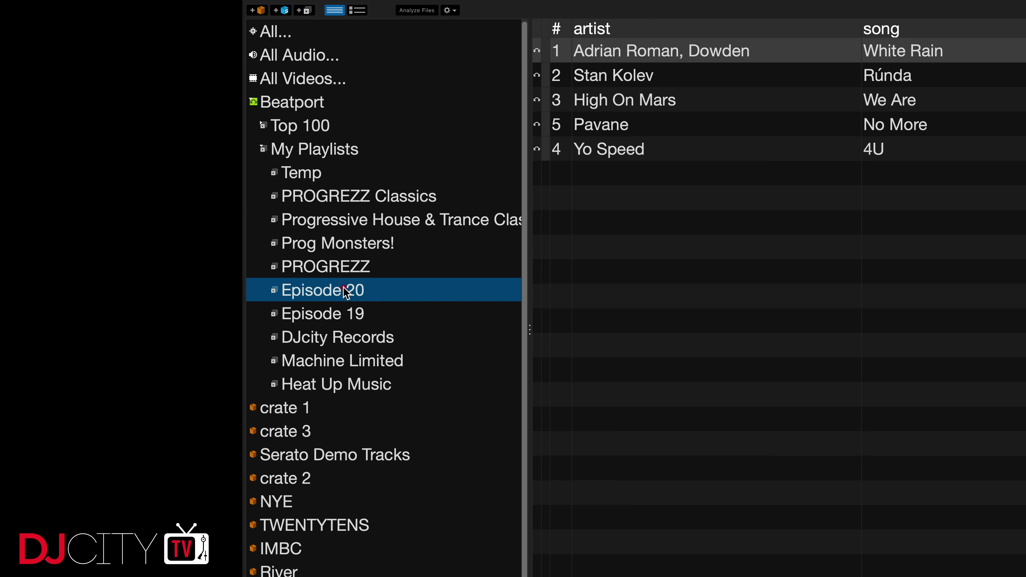
{"action": "left_click", "coordinate": [341, 316]}
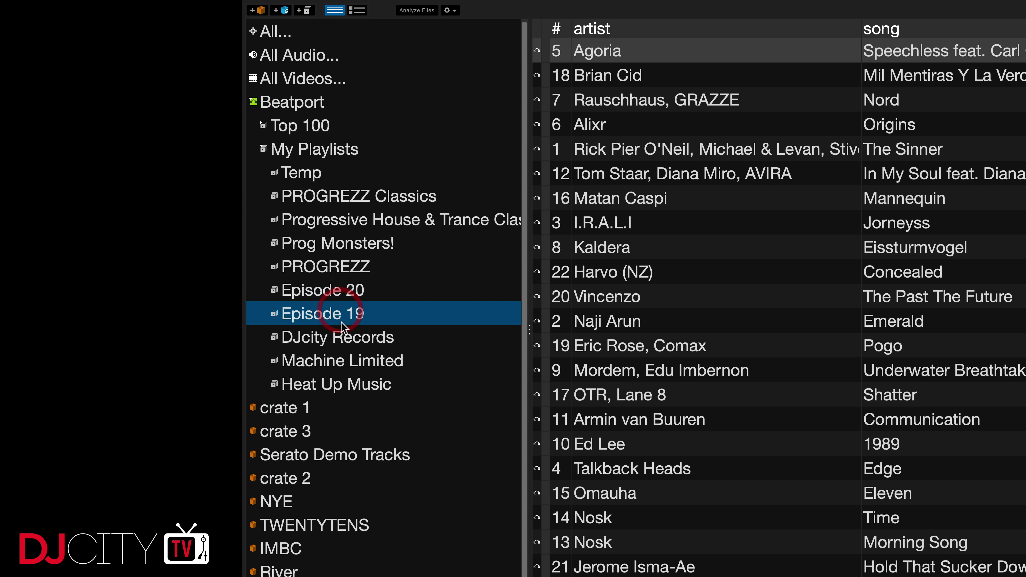
{"action": "left_click", "coordinate": [343, 337]}
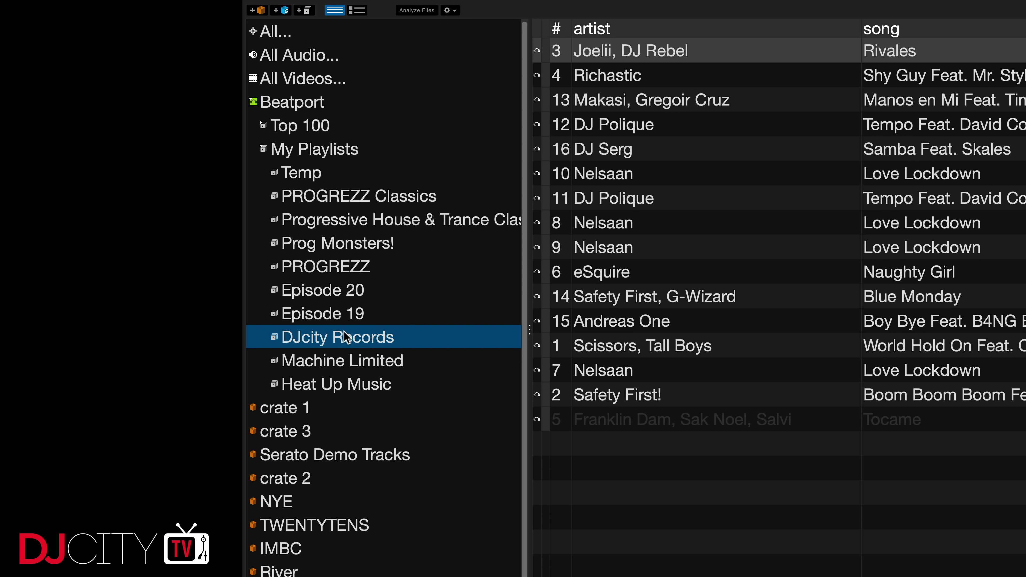
{"action": "left_click", "coordinate": [347, 360]}
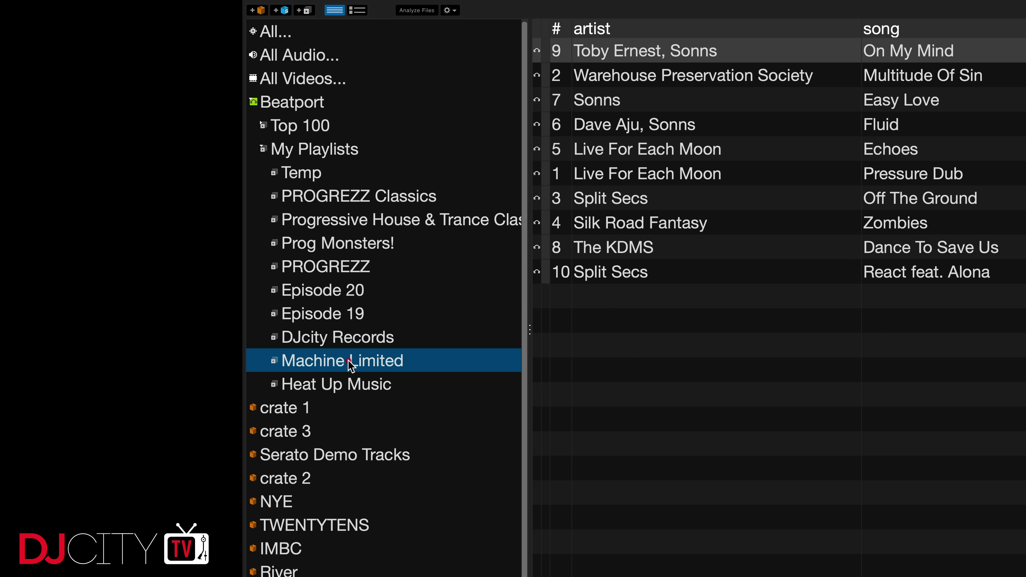
{"action": "left_click", "coordinate": [345, 386]}
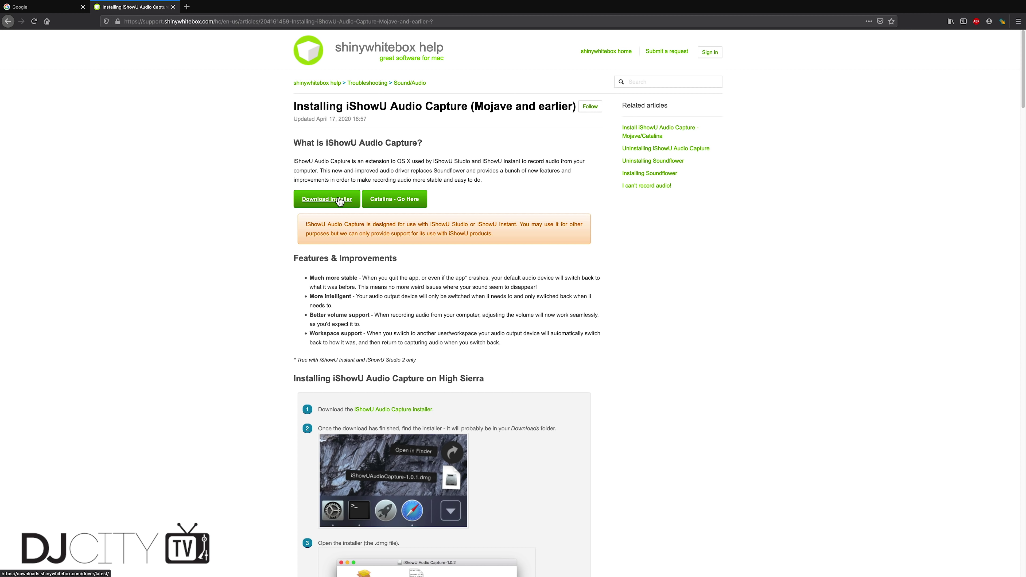
Step: Download and save the iShowUAudioCapture-1.0.4.dmg installer, then bring OBS to the front
{"action": "left_click", "coordinate": [338, 200]}
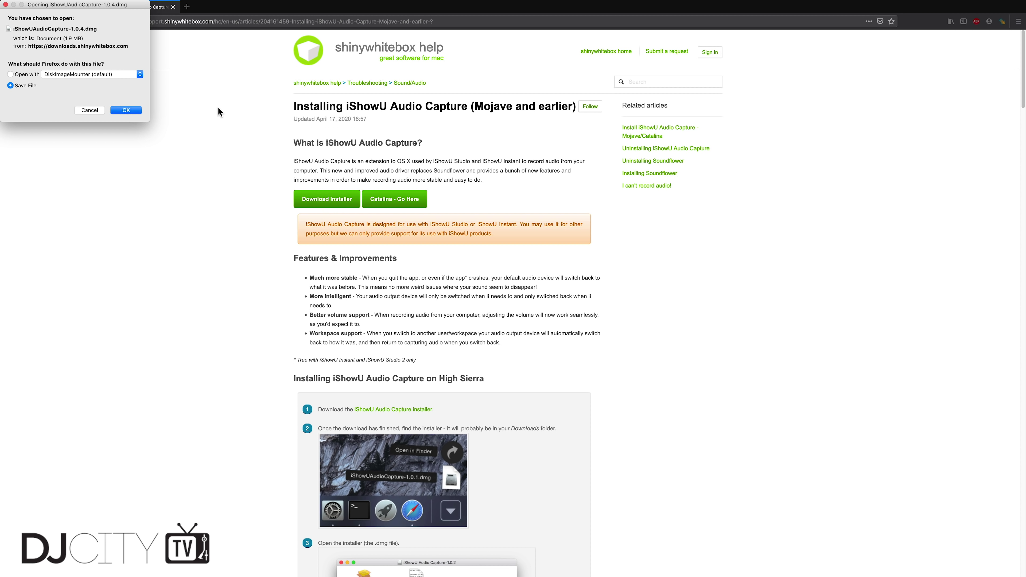
{"action": "left_click", "coordinate": [133, 110]}
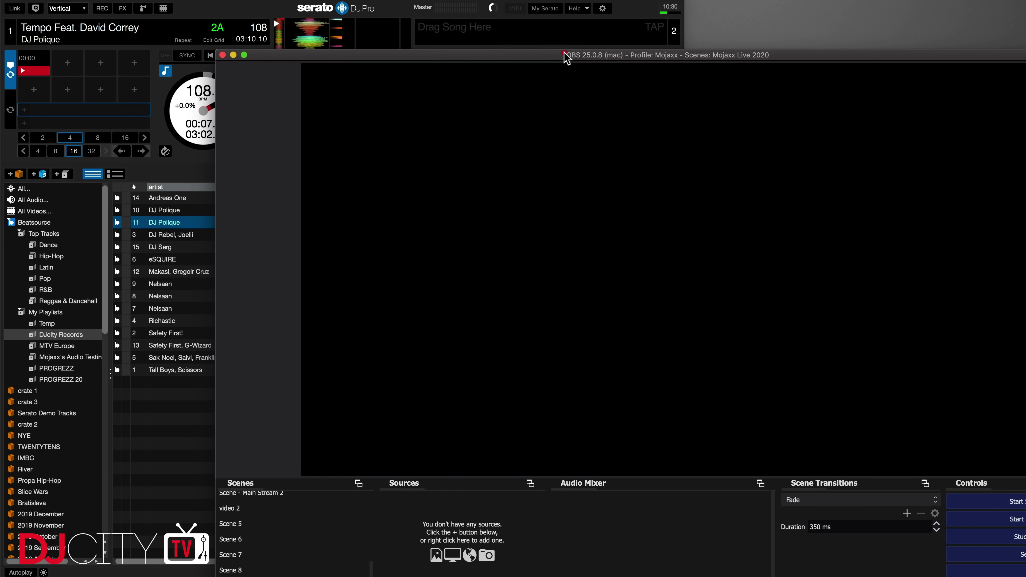
{"action": "left_click", "coordinate": [565, 56]}
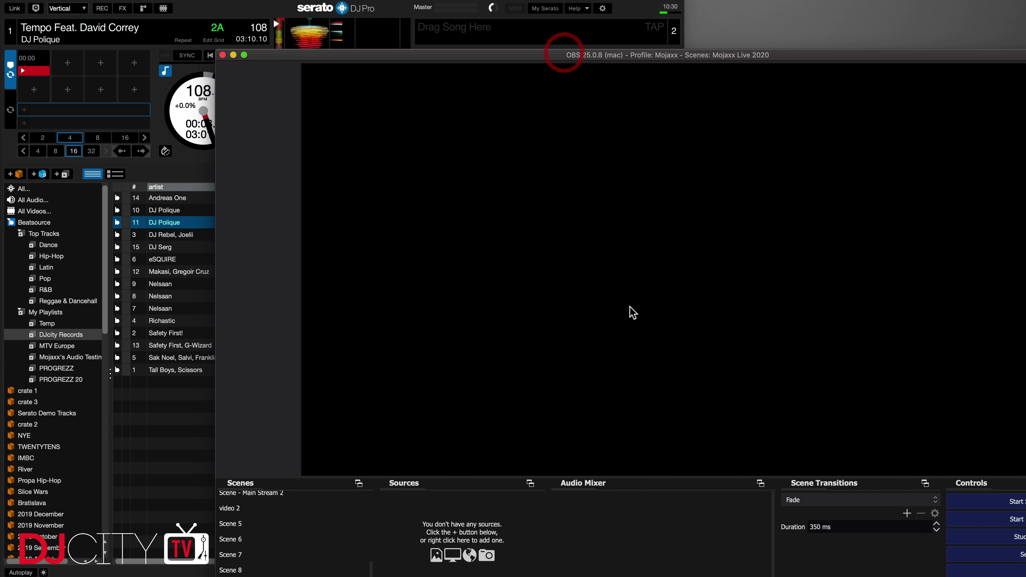
Step: Create an OBS Audio Input Capture source with its device set to iShowU Audio Capture
{"action": "right_click", "coordinate": [398, 550]}
{"action": "left_click", "coordinate": [428, 408]}
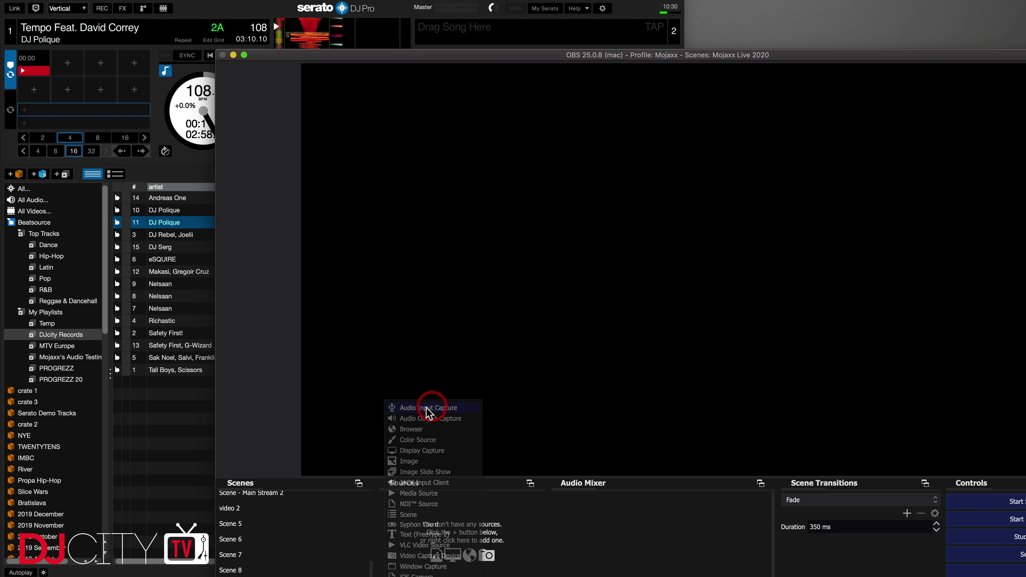
{"action": "left_click", "coordinate": [734, 209]}
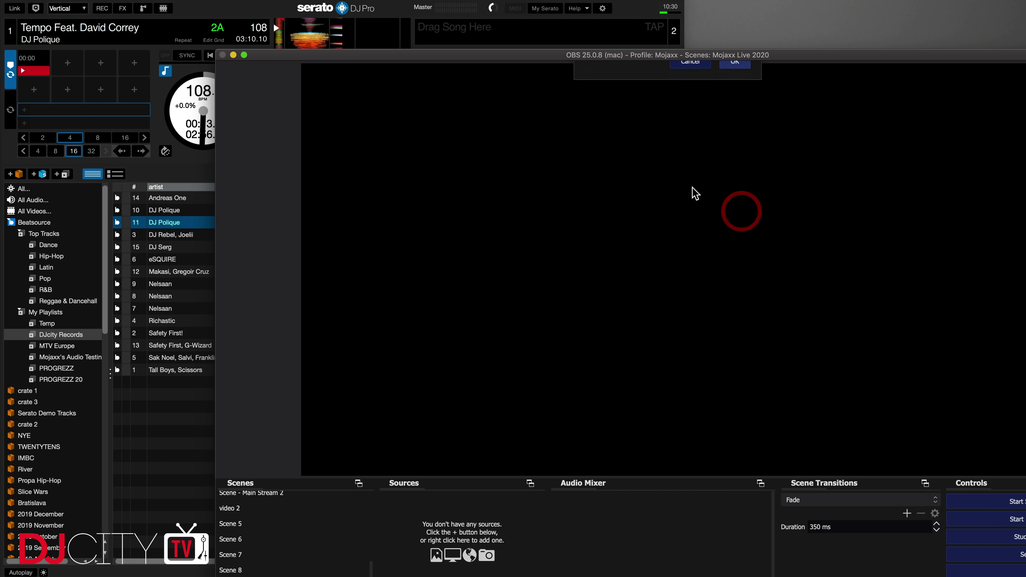
{"action": "left_click", "coordinate": [595, 116]}
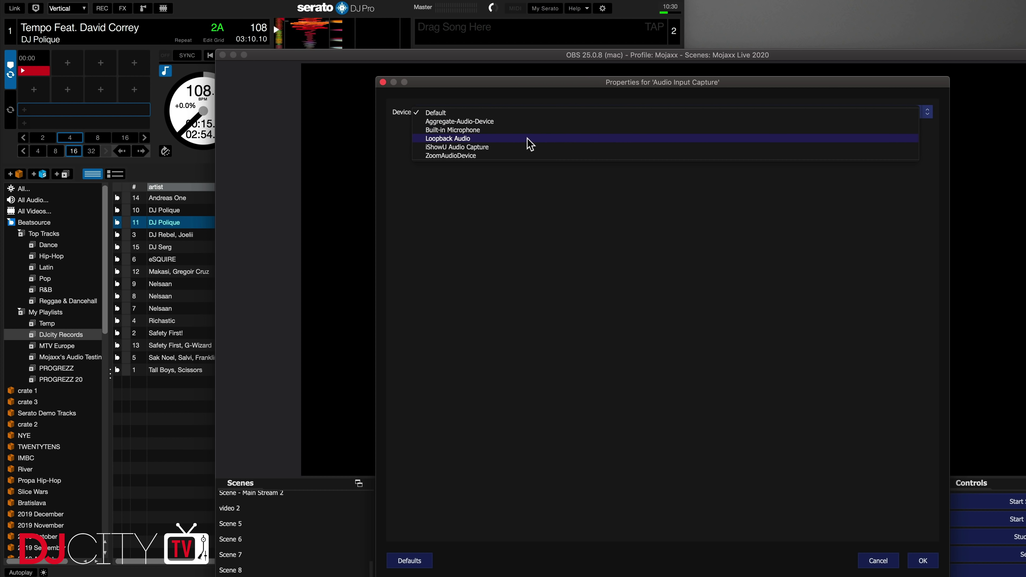
{"action": "left_click", "coordinate": [523, 146]}
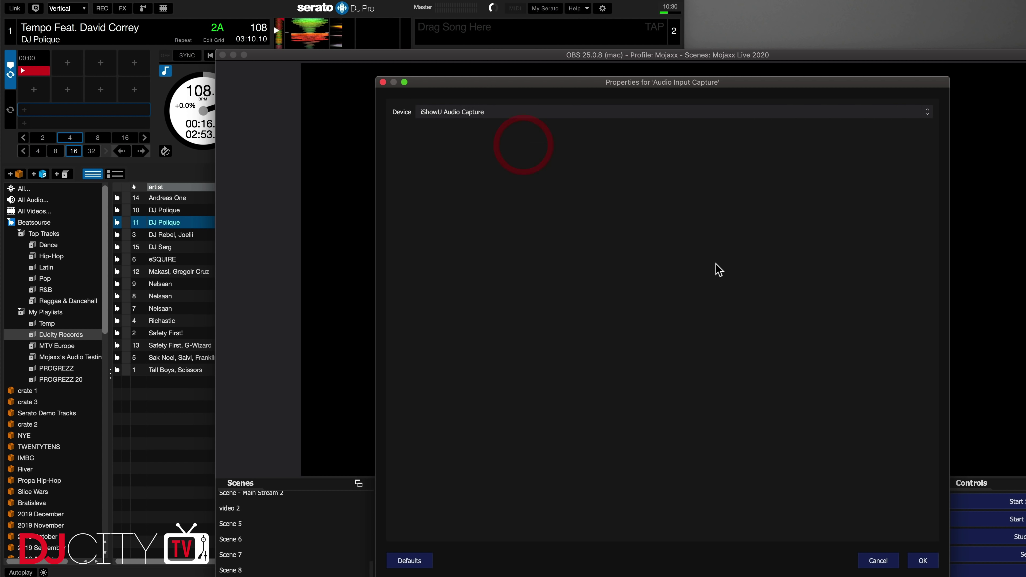
{"action": "left_click", "coordinate": [915, 561]}
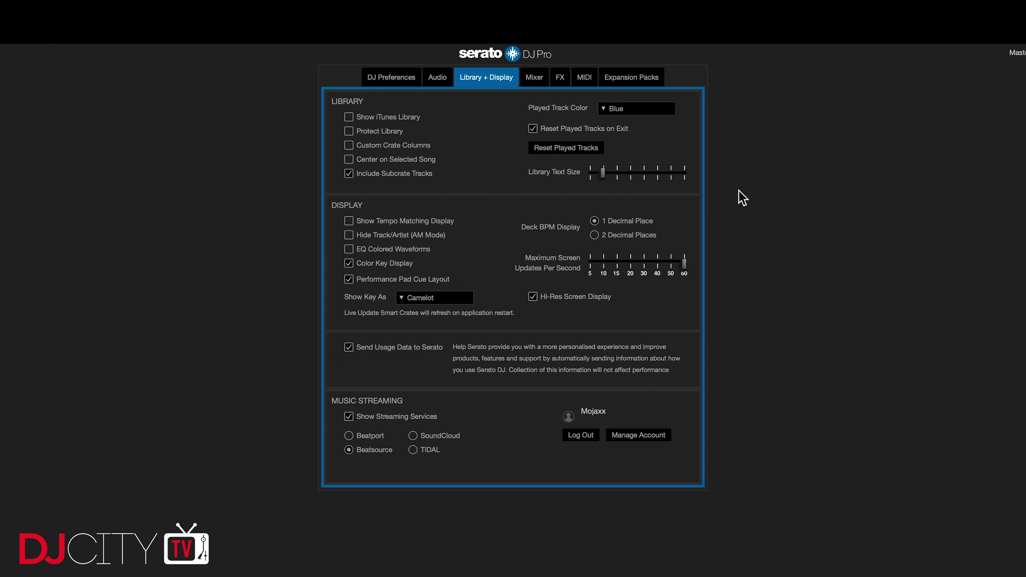
Step: Check Use Laptop Speakers in the Audio settings and close Setup back to the decks
{"action": "left_click", "coordinate": [444, 84]}
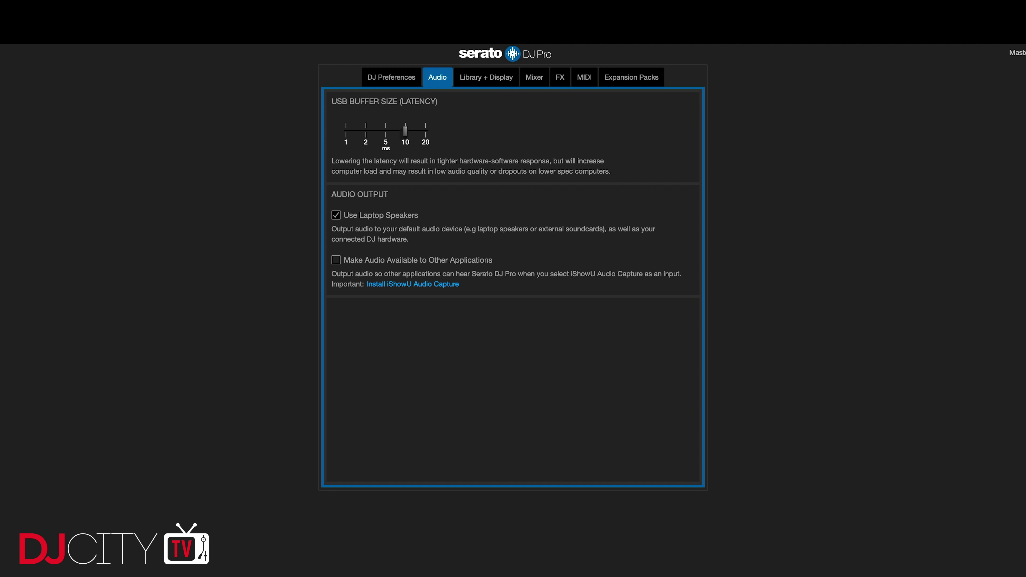
{"action": "left_click", "coordinate": [964, 7]}
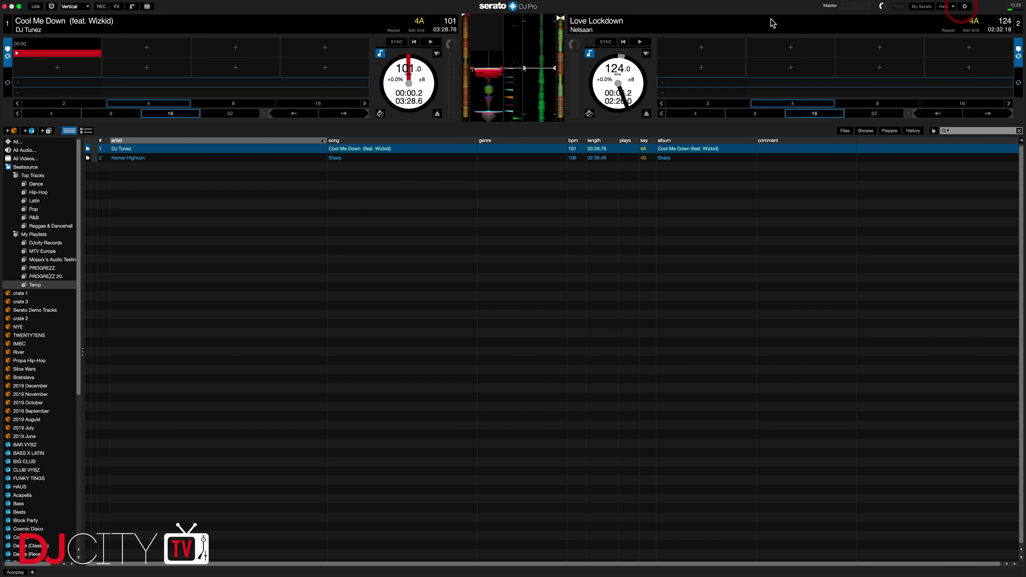
Step: Load Blue Monday from DJcity Records onto deck 1, play it, and raise the system volume
{"action": "left_click", "coordinate": [45, 243]}
{"action": "left_click", "coordinate": [159, 242]}
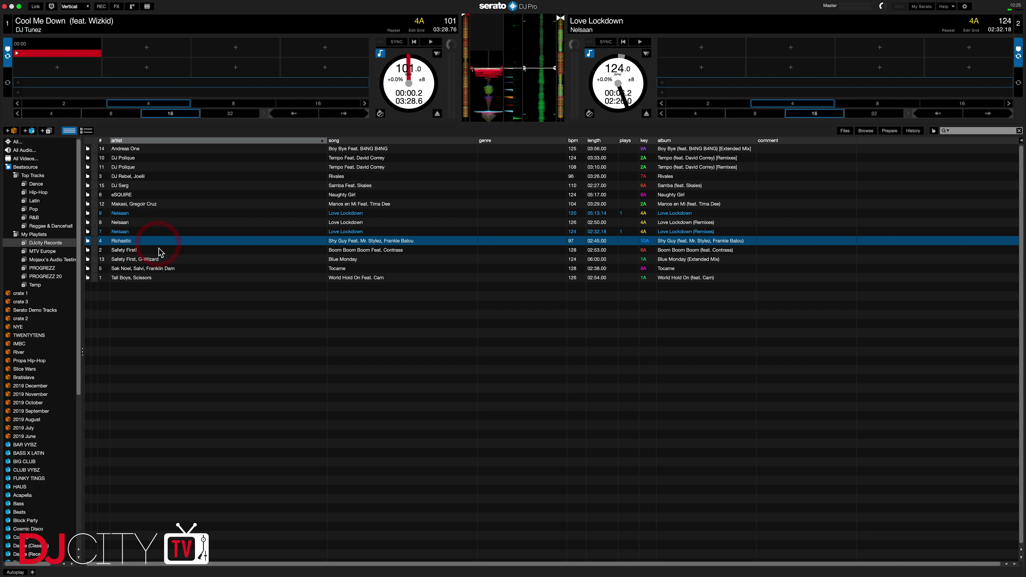
{"action": "left_click", "coordinate": [161, 251]}
{"action": "left_click_drag", "start_coordinate": [160, 259], "coordinate": [386, 101]}
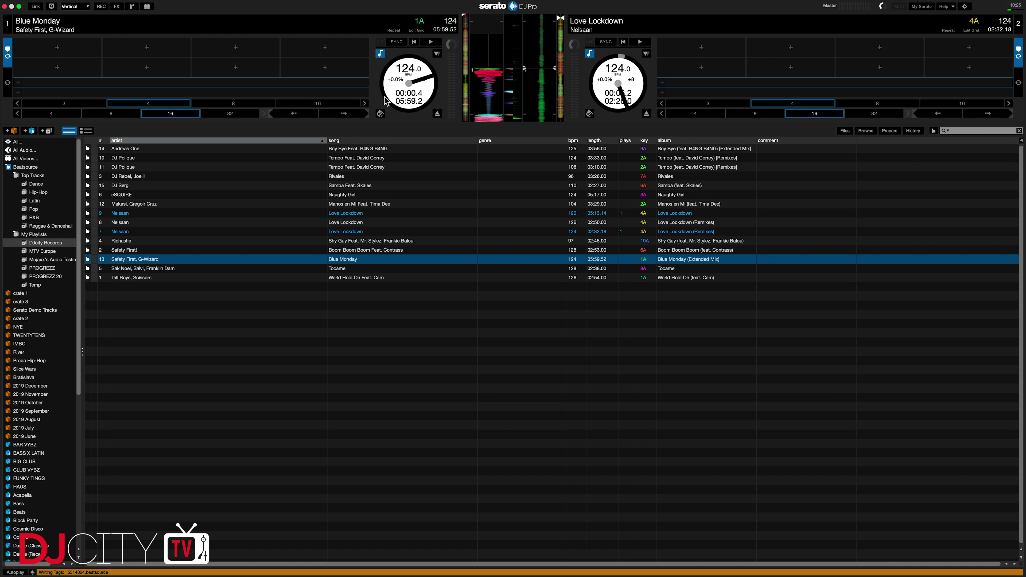
{"action": "key", "text": "w"}
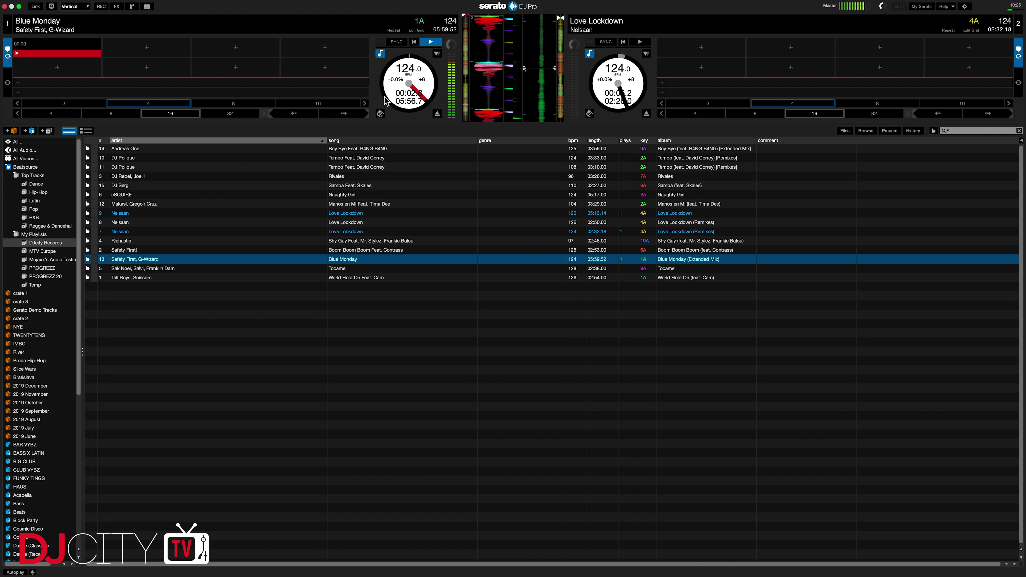
{"action": "key", "text": "XF86AudioRaiseVolume"}
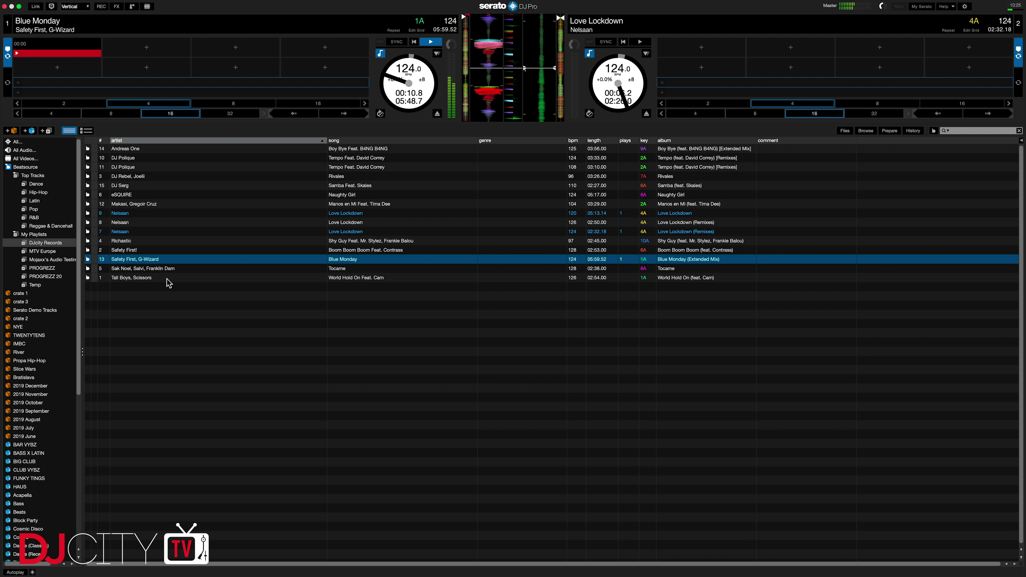
Step: Load World Hold On by Tall Boys, Scissors onto deck 2
{"action": "left_click_drag", "start_coordinate": [168, 279], "coordinate": [624, 104]}
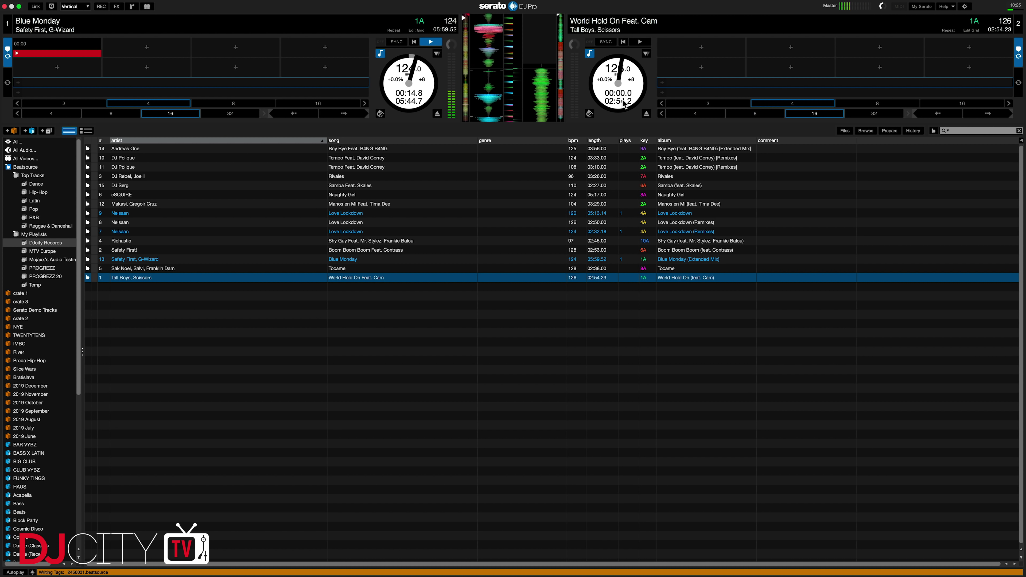